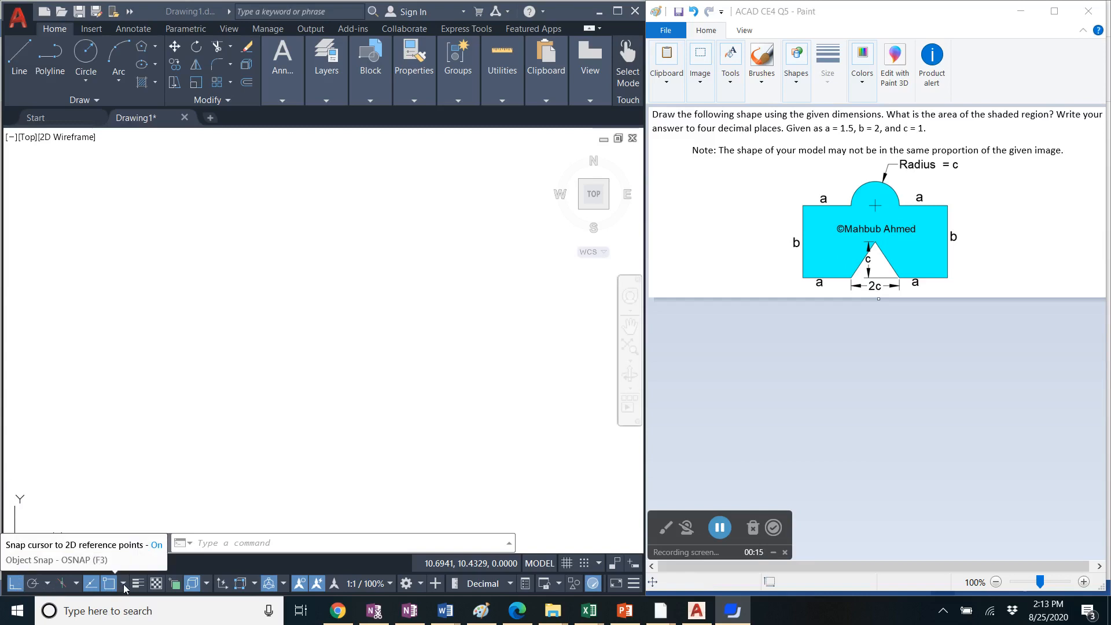
# Draw the left part of the outline with connected lines running 1.5 units left, 2 units up and 1.5 units right
pyautogui.click(123, 584)
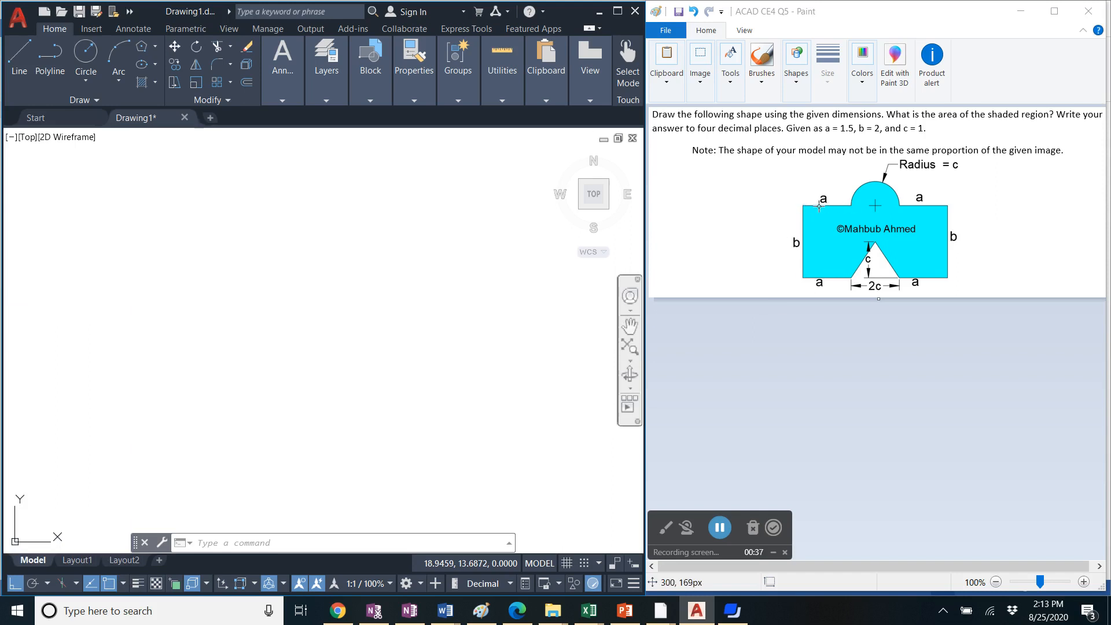
pyautogui.click(19, 58)
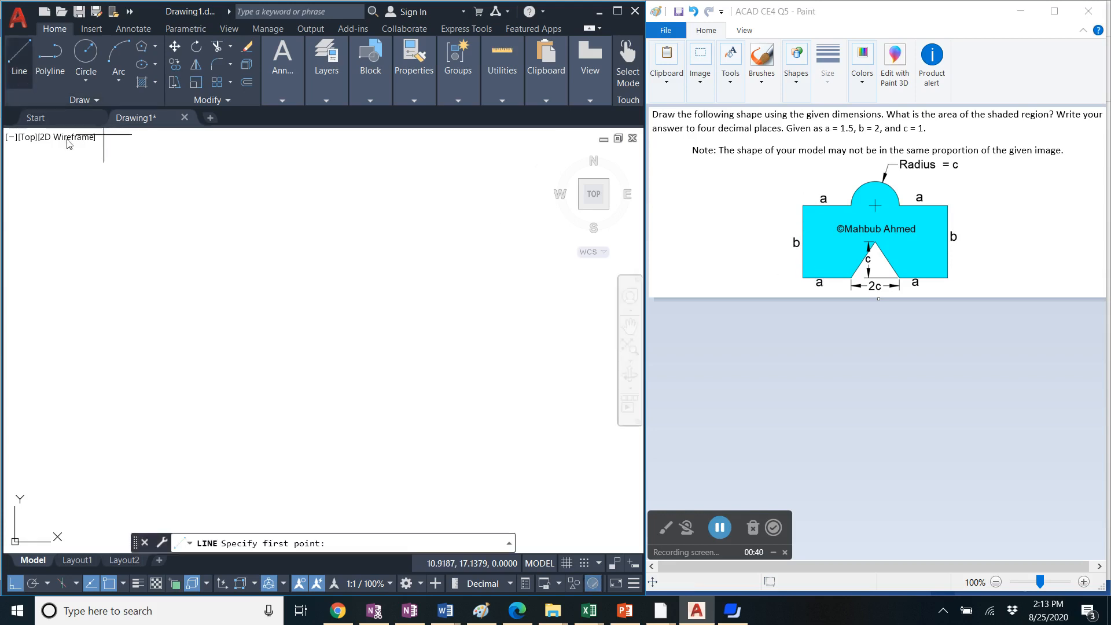
pyautogui.click(210, 380)
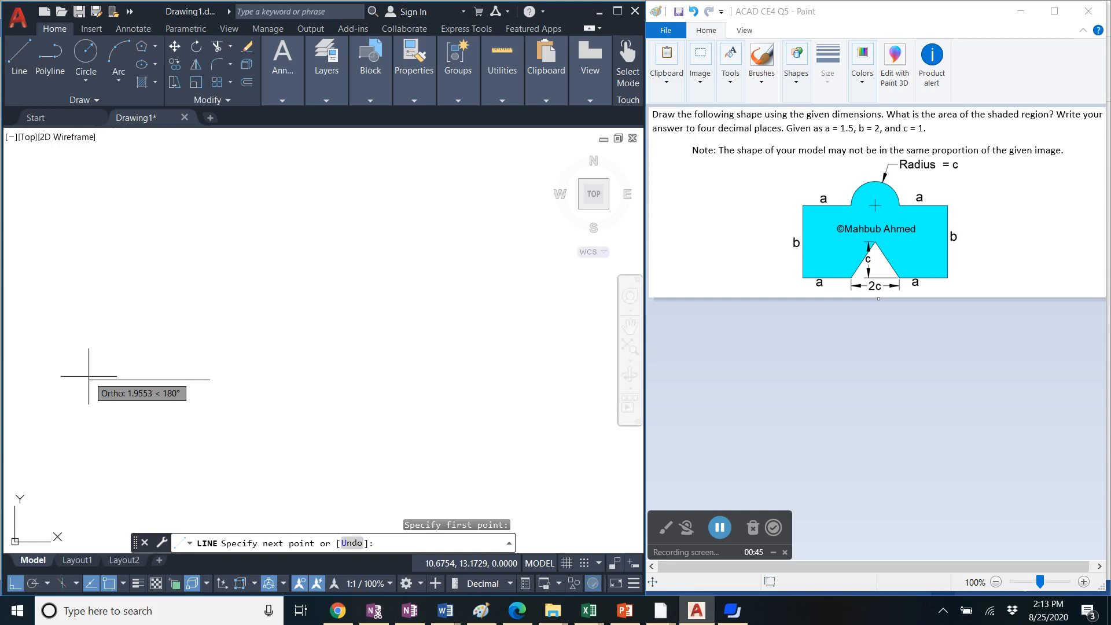
pyautogui.write('1.5')
pyautogui.press('Return')
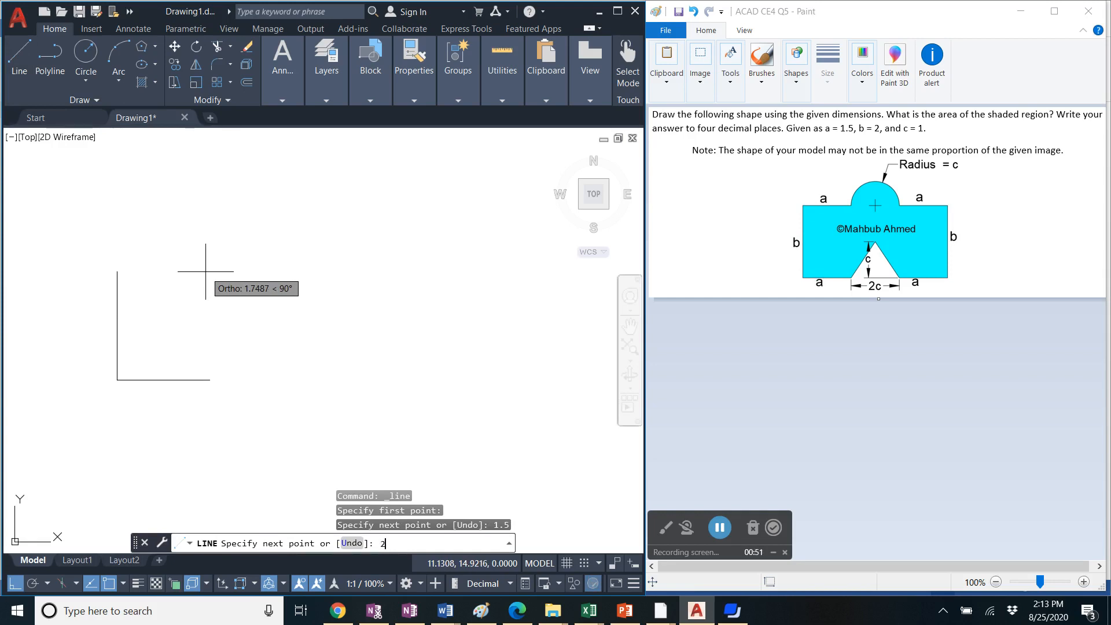
pyautogui.press('Return')
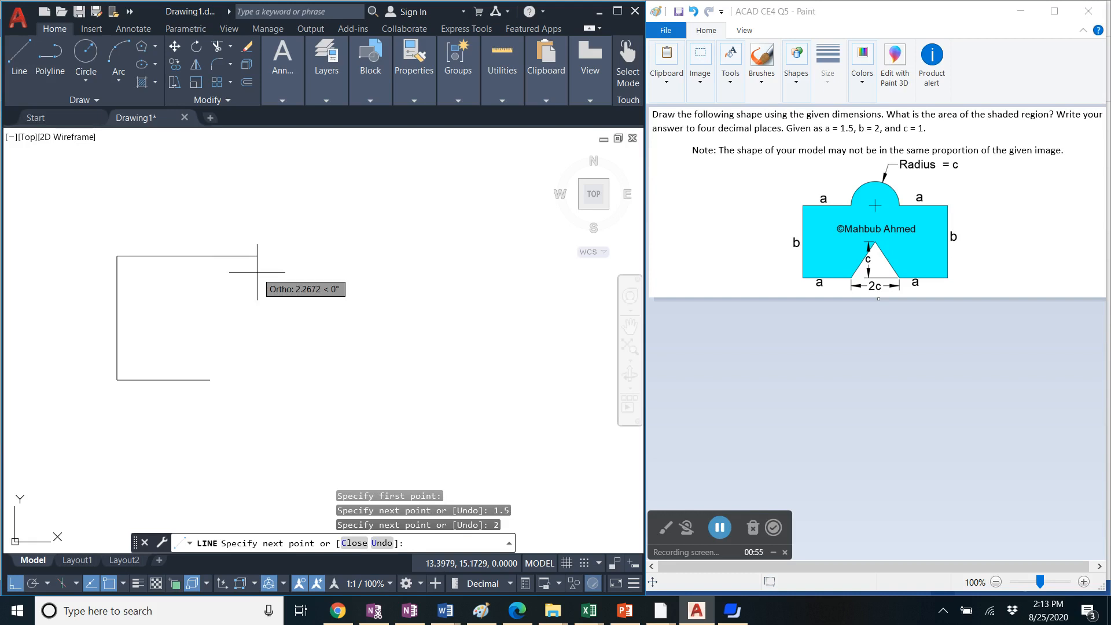
pyautogui.press('Return')
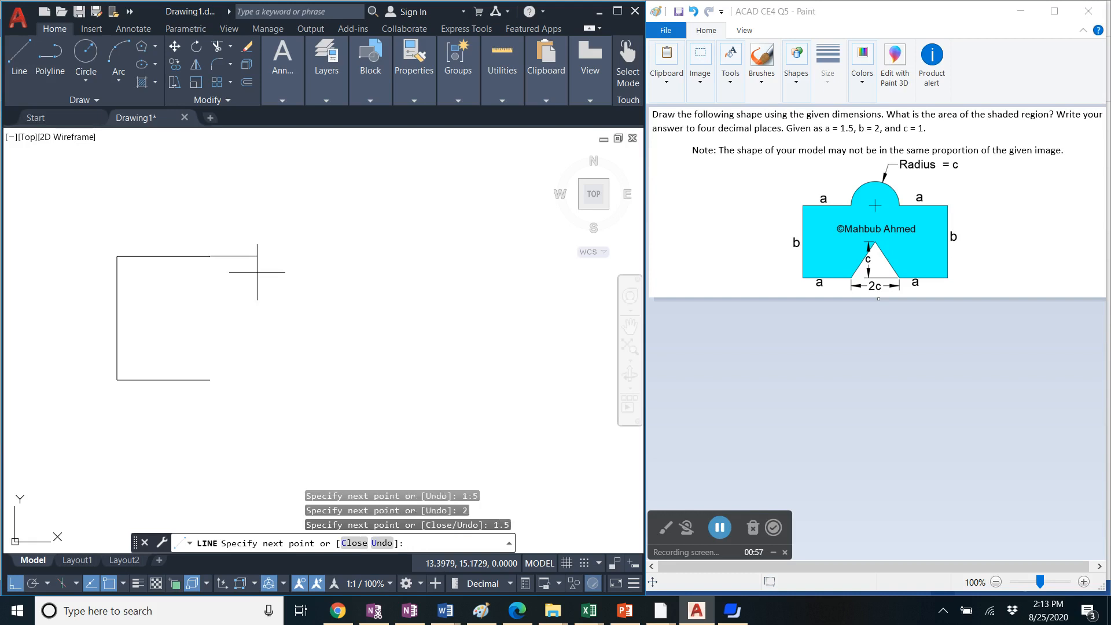
pyautogui.rightClick(304, 282)
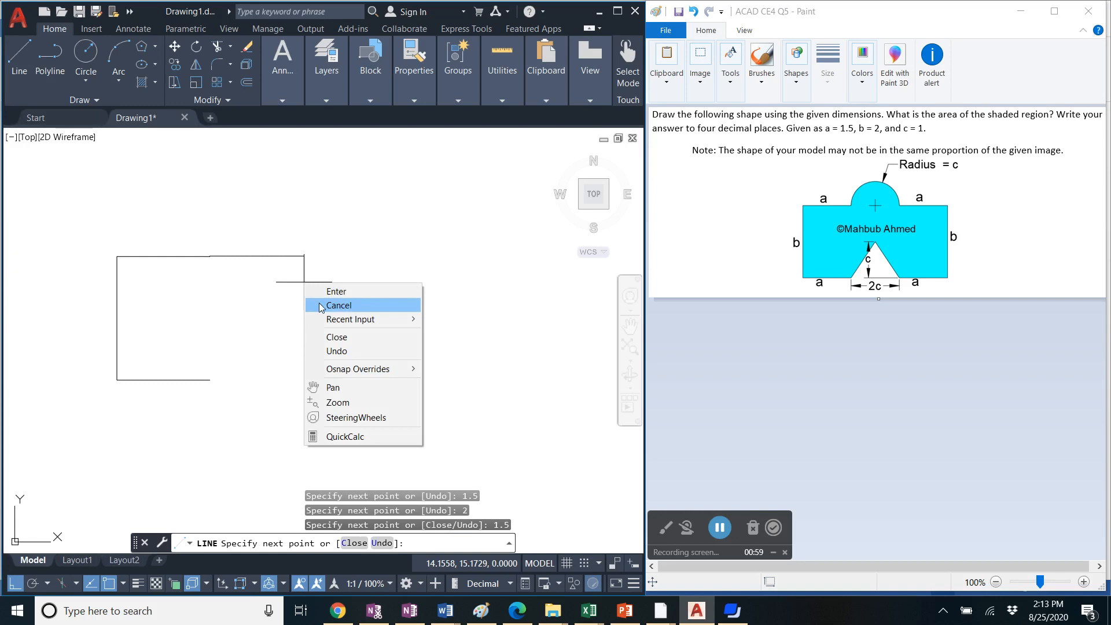
pyautogui.click(338, 306)
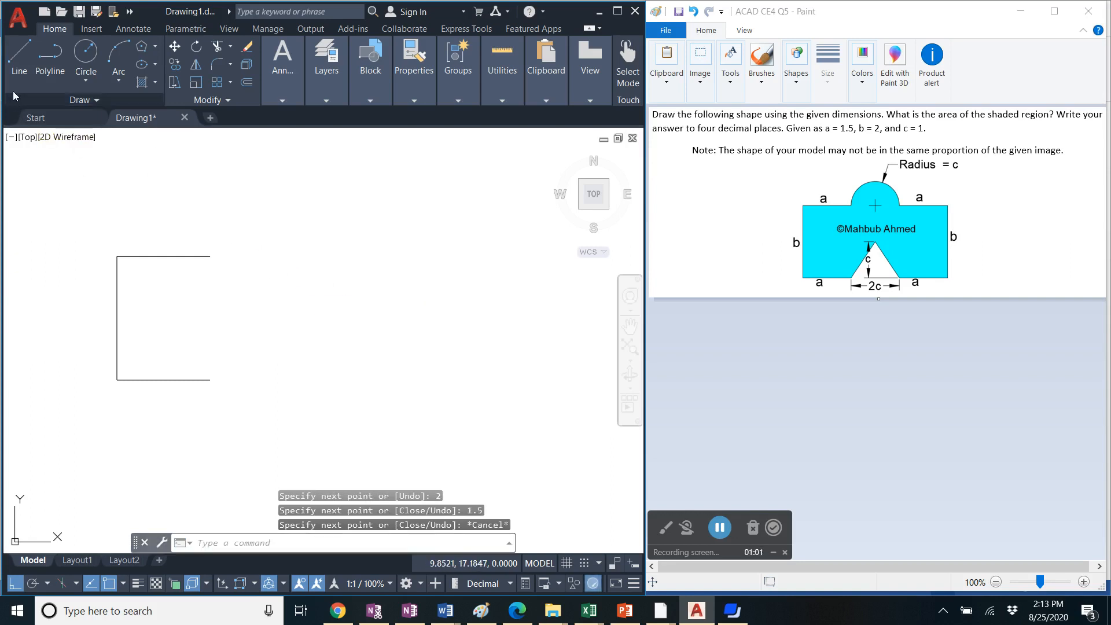
# Draw helper lines 1 unit right and 1 unit up from the lower edge's right end, and erase the horizontal one
pyautogui.click(18, 74)
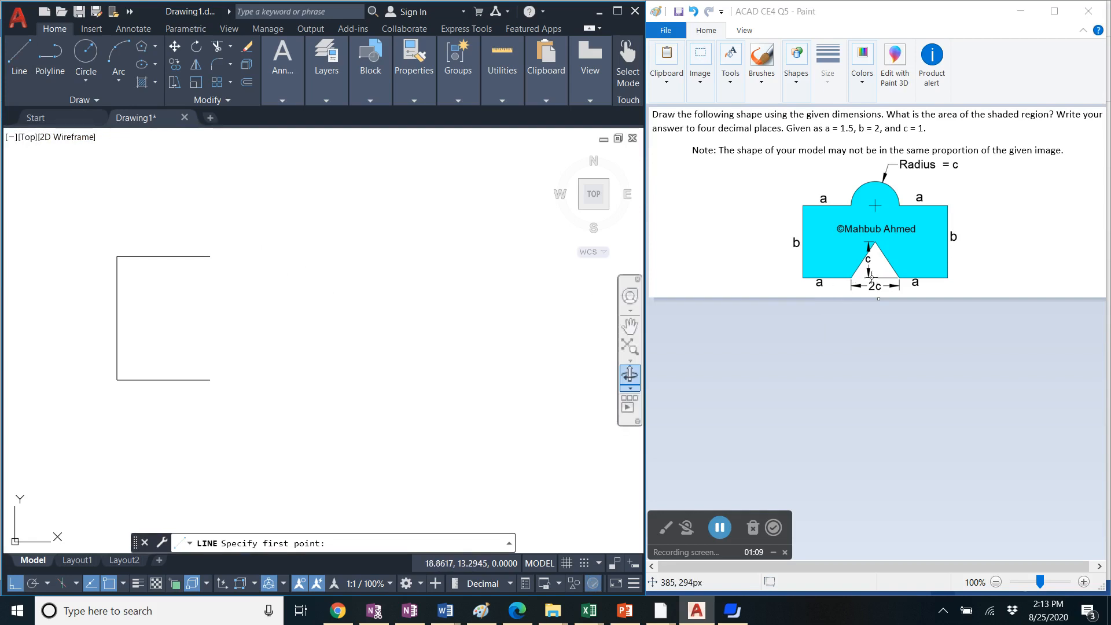
pyautogui.click(209, 379)
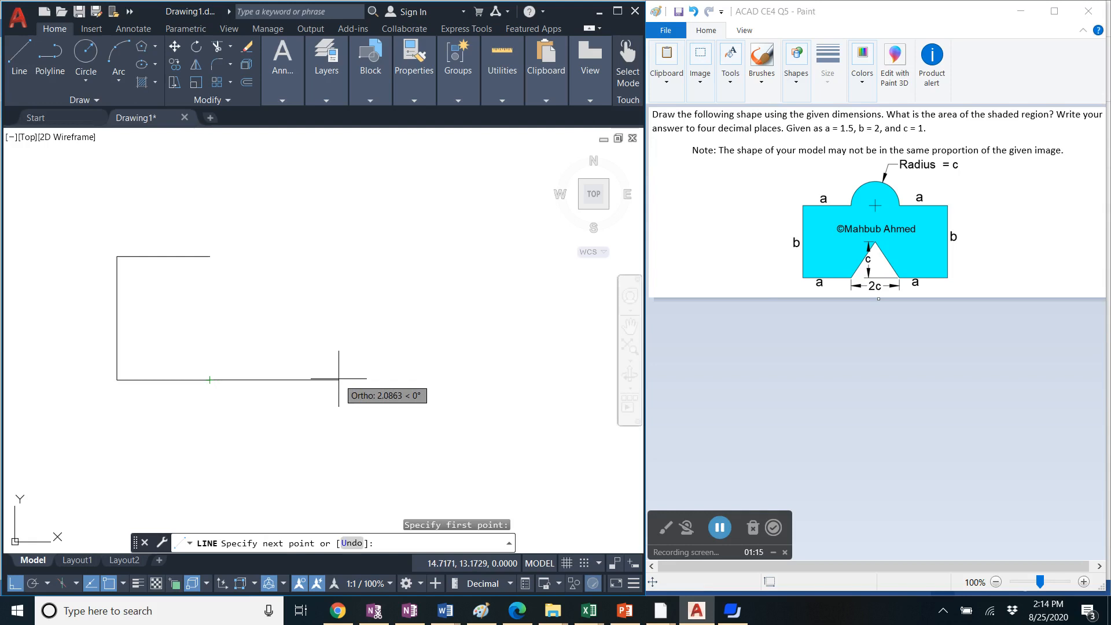
pyautogui.write('1')
pyautogui.press('Return')
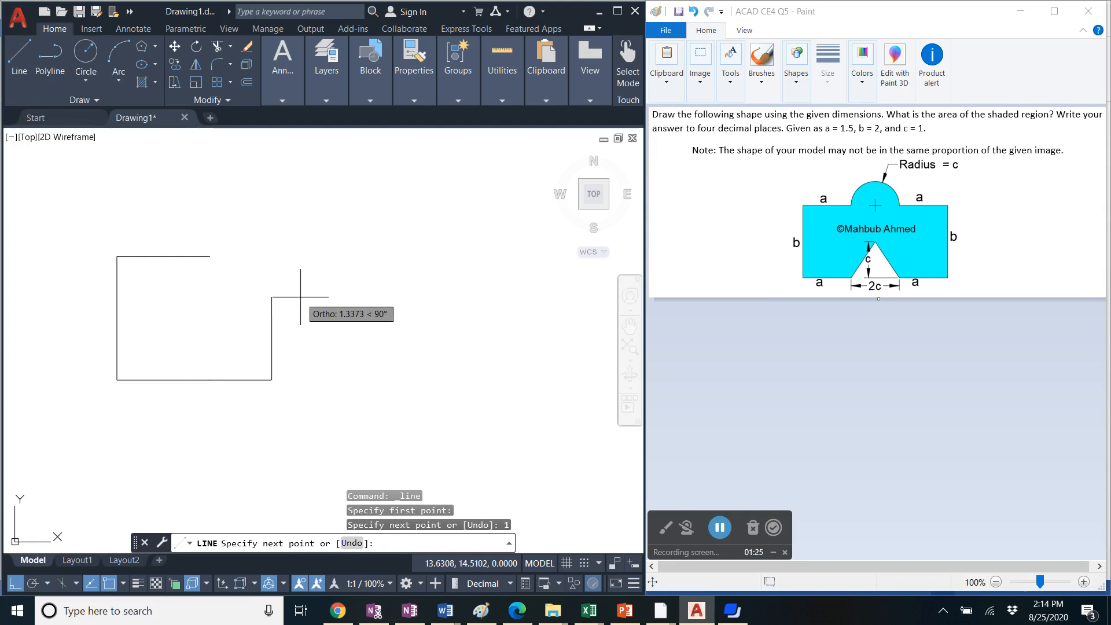
pyautogui.press('Return')
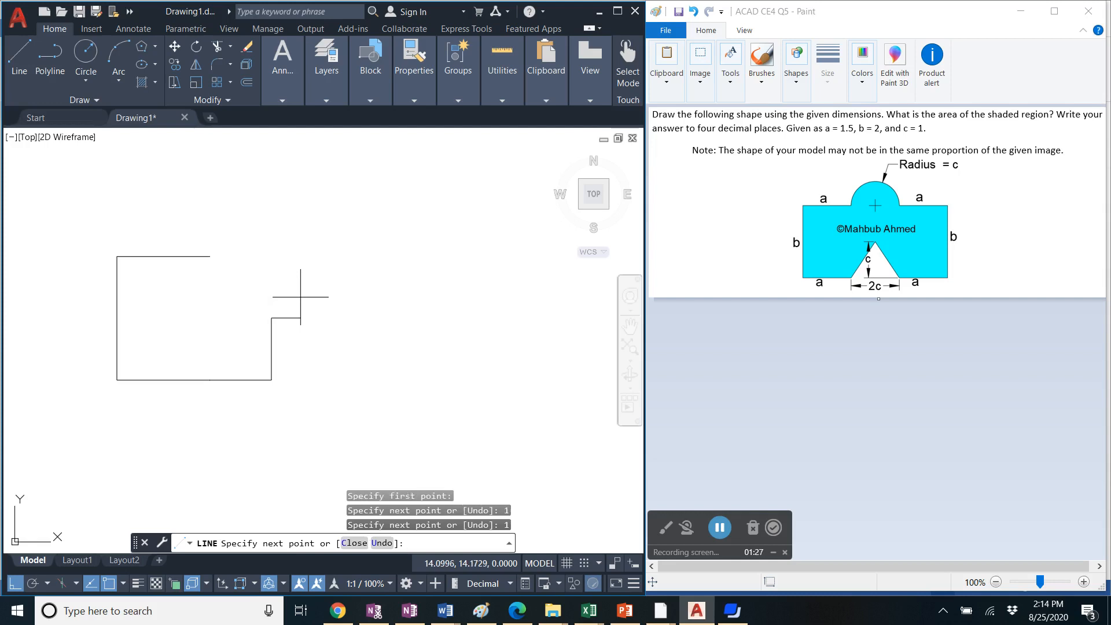
pyautogui.rightClick(312, 294)
pyautogui.click(339, 315)
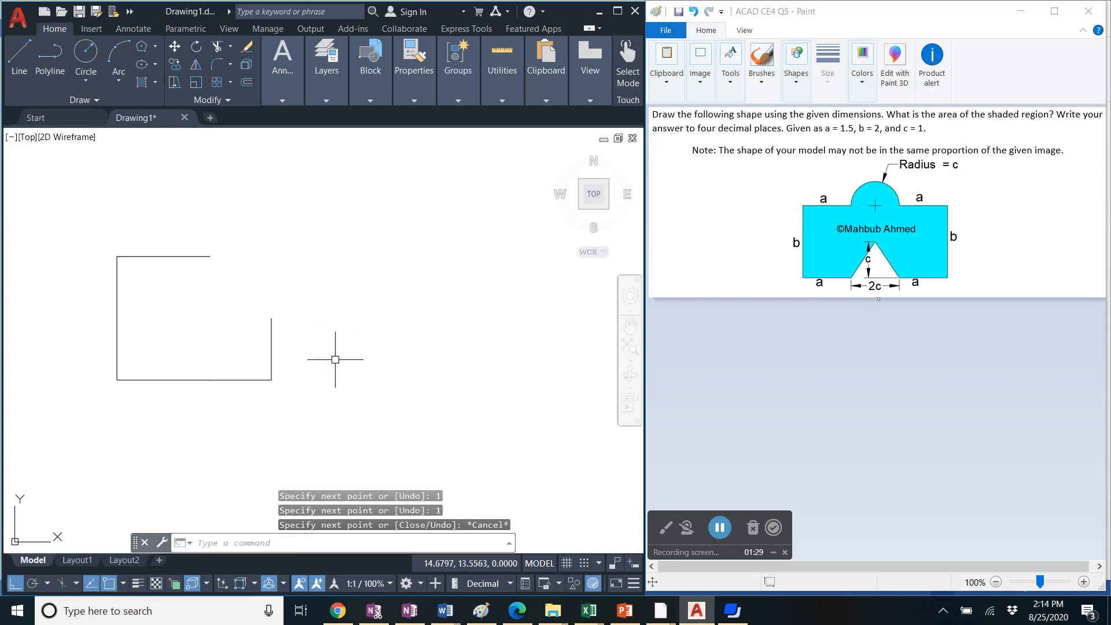
pyautogui.click(256, 381)
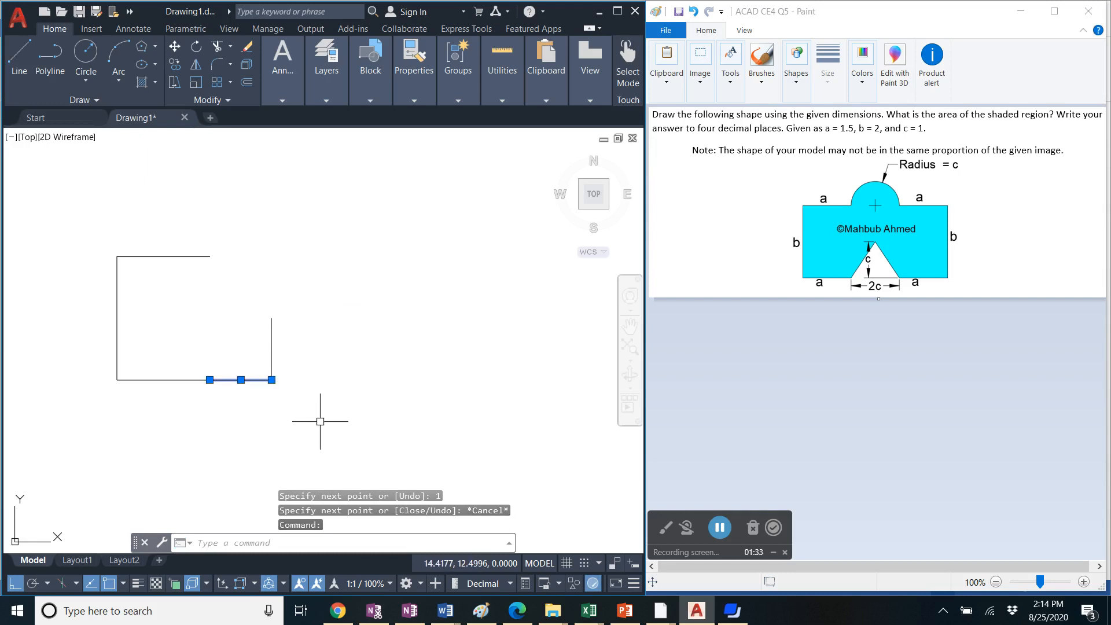
pyautogui.press('Delete')
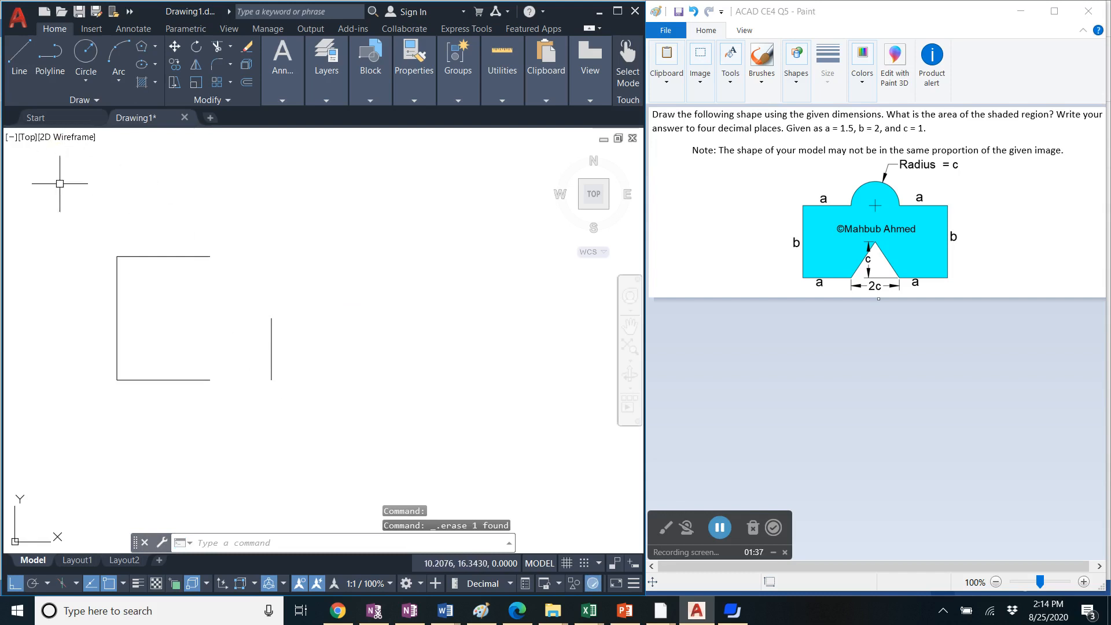
# With Ortho turned off, draw the sloped notch line from the lower edge's right end to the vertical helper line's upper end
pyautogui.click(15, 583)
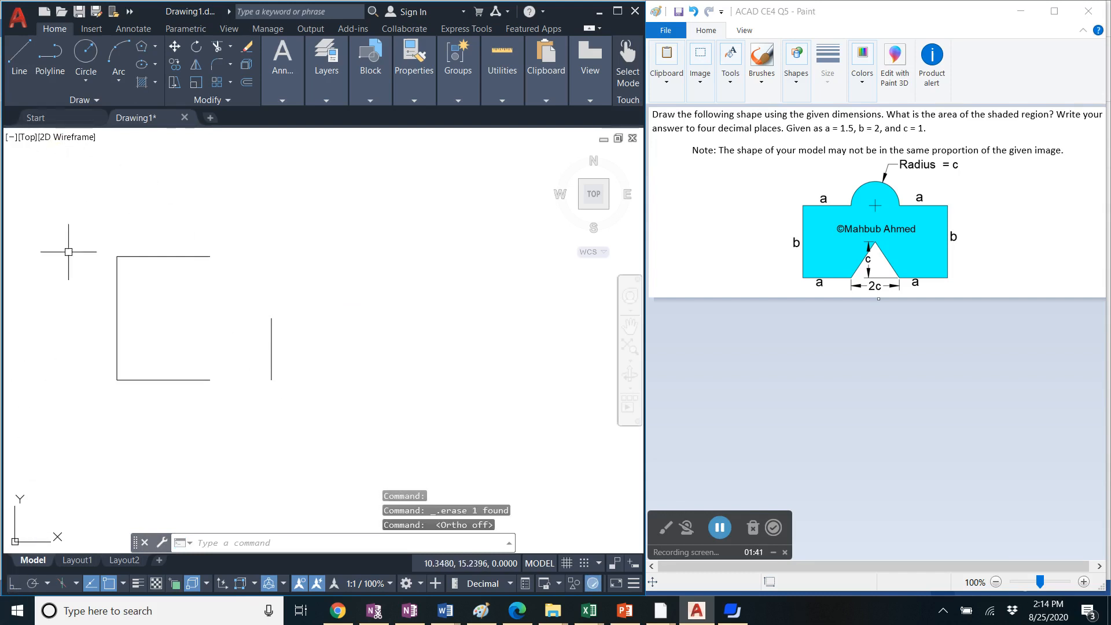
pyautogui.click(17, 59)
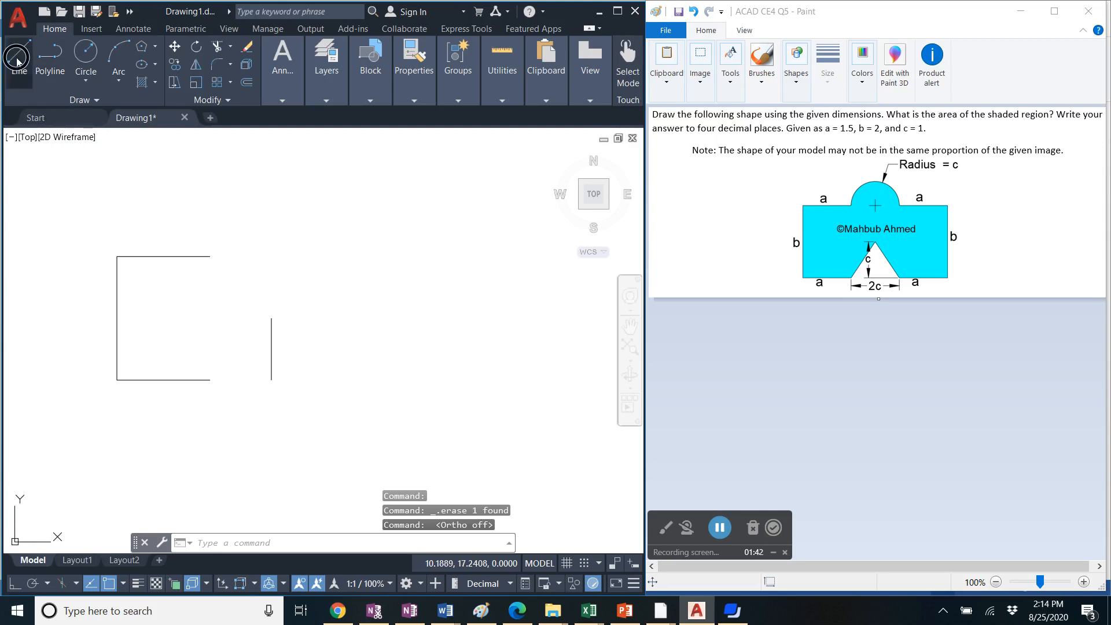
pyautogui.click(209, 380)
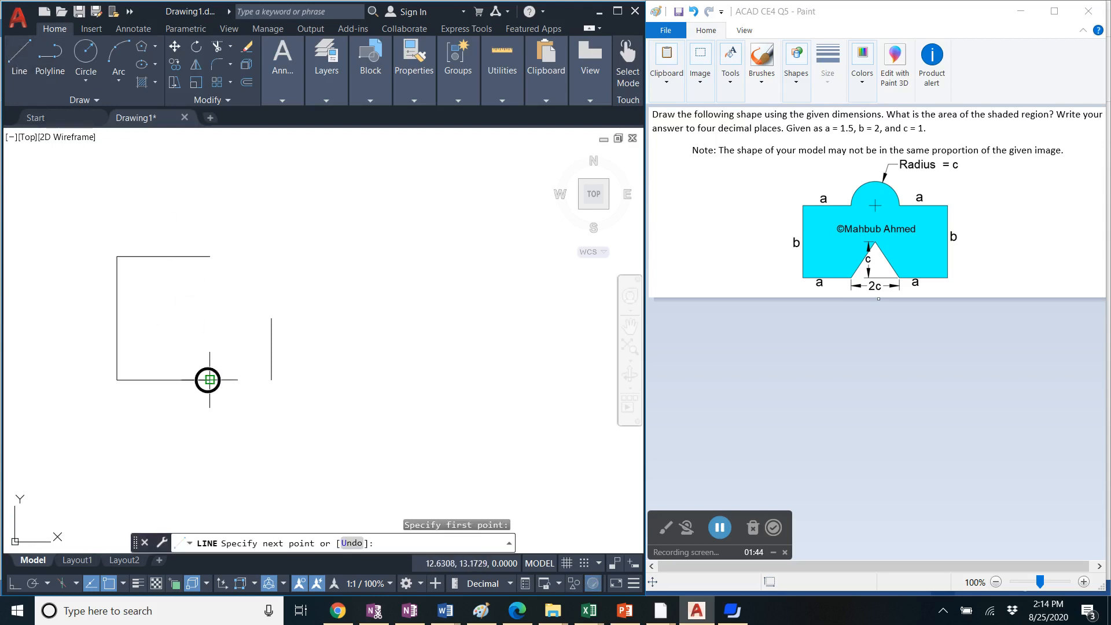
pyautogui.click(271, 317)
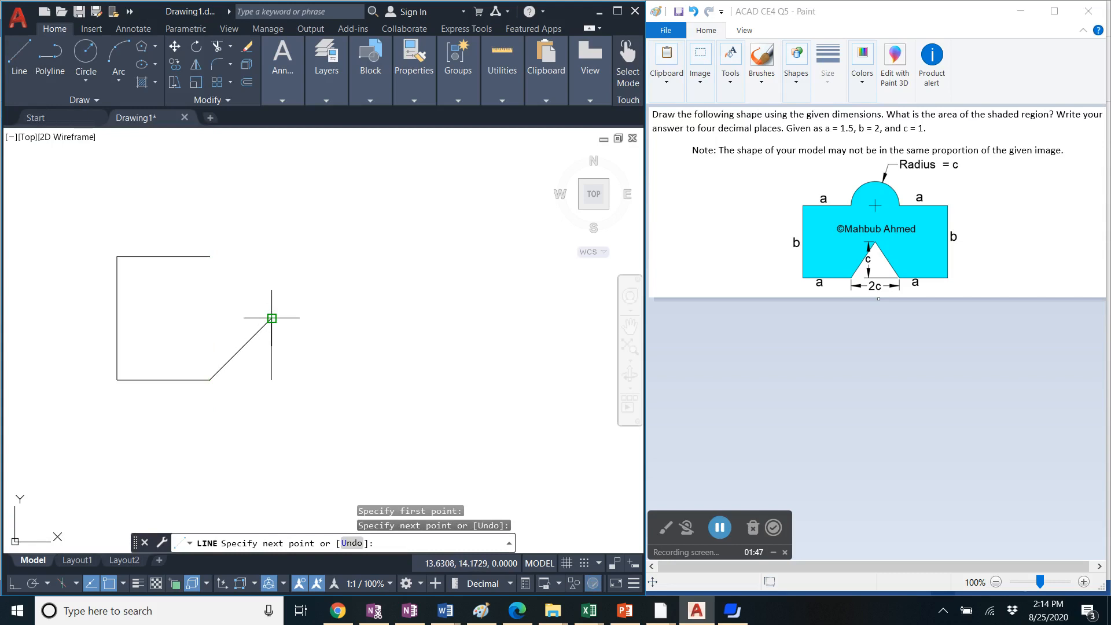
pyautogui.rightClick(320, 290)
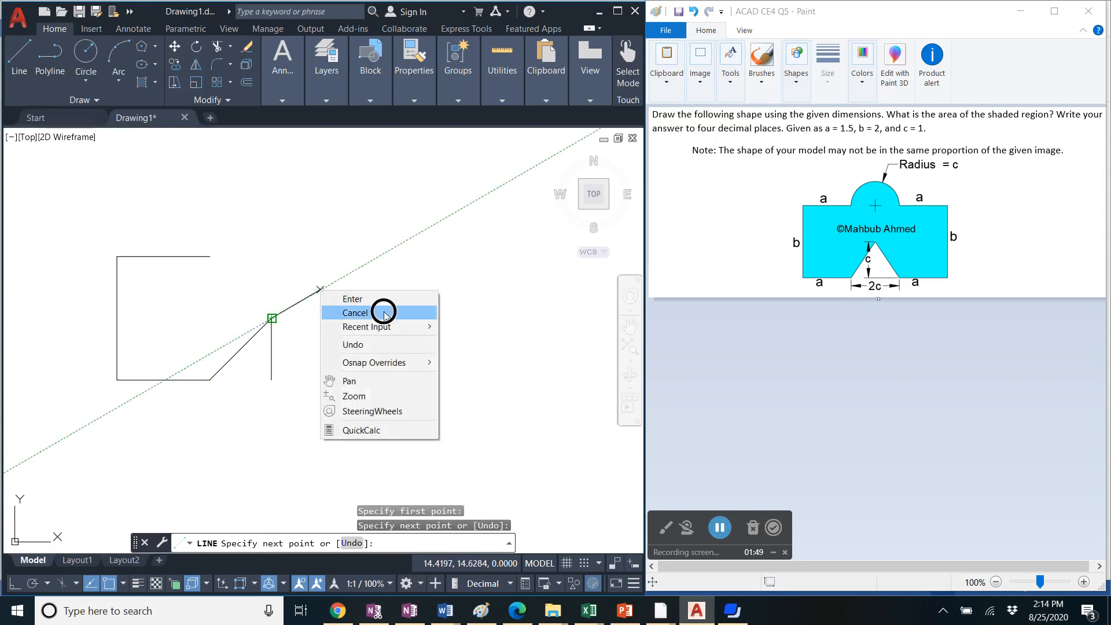
pyautogui.click(355, 313)
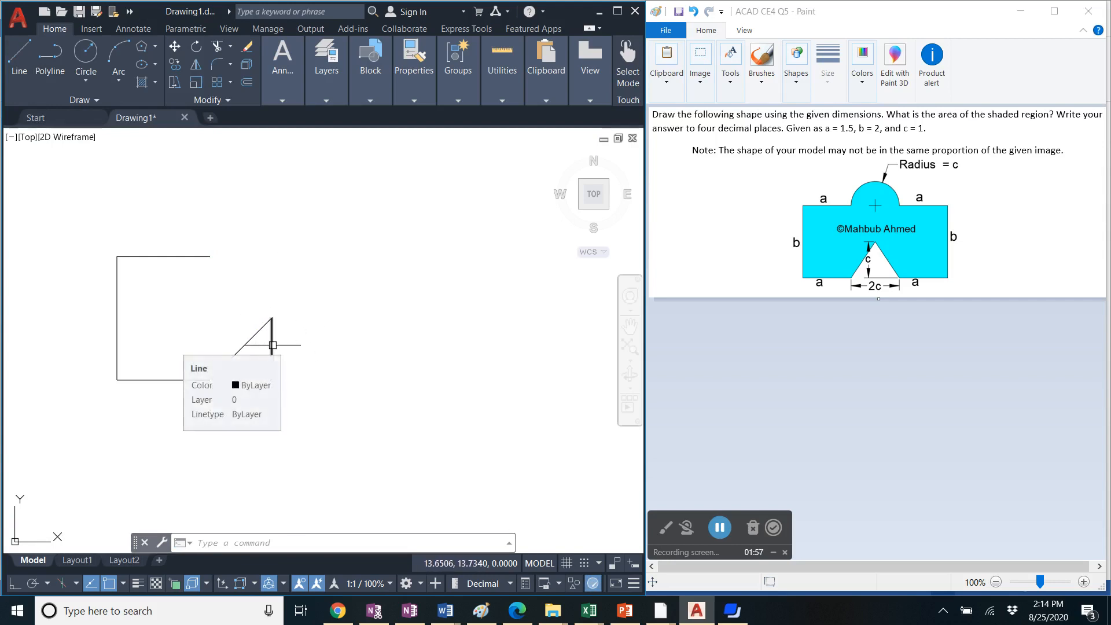
# Mirror the three outline lines and the sloped line about the vertical helper line, keeping the originals, and erase the helper line
pyautogui.click(196, 64)
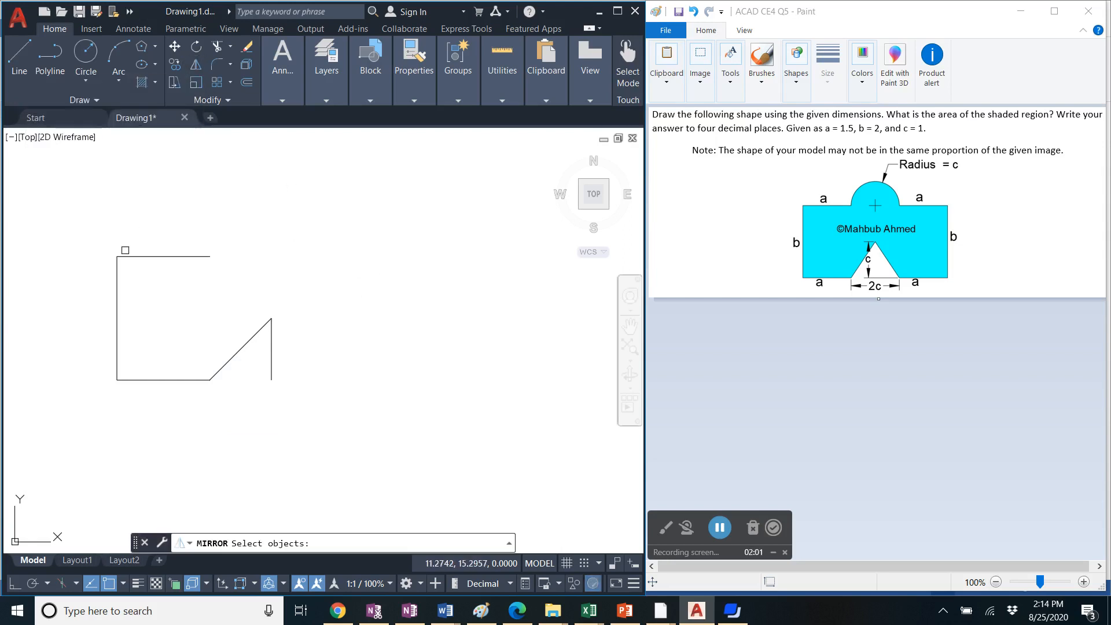
pyautogui.click(81, 213)
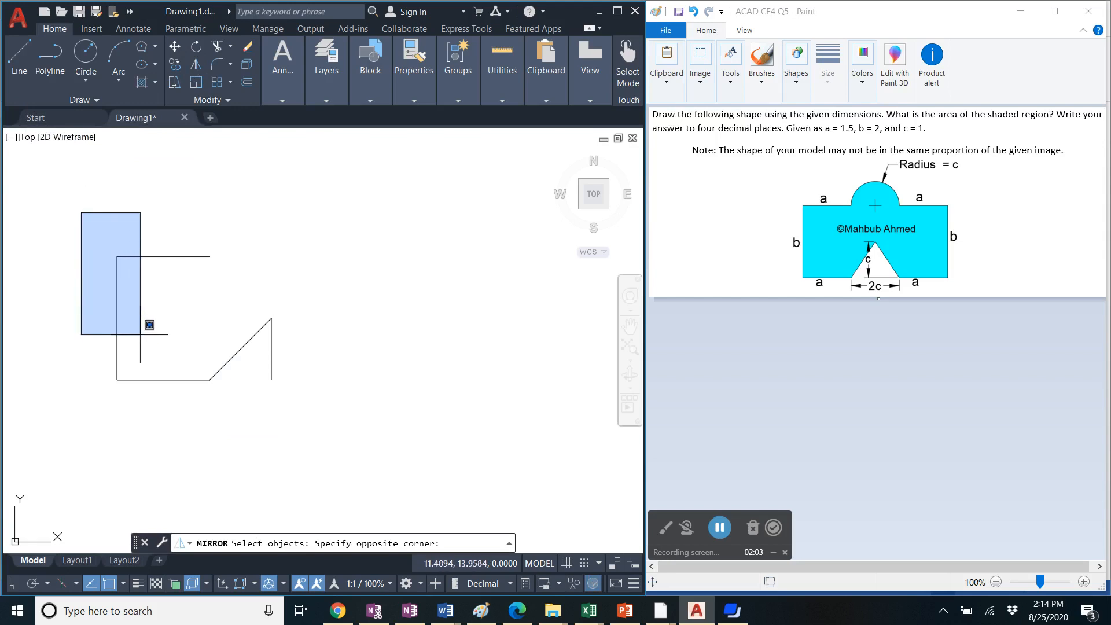
pyautogui.click(247, 415)
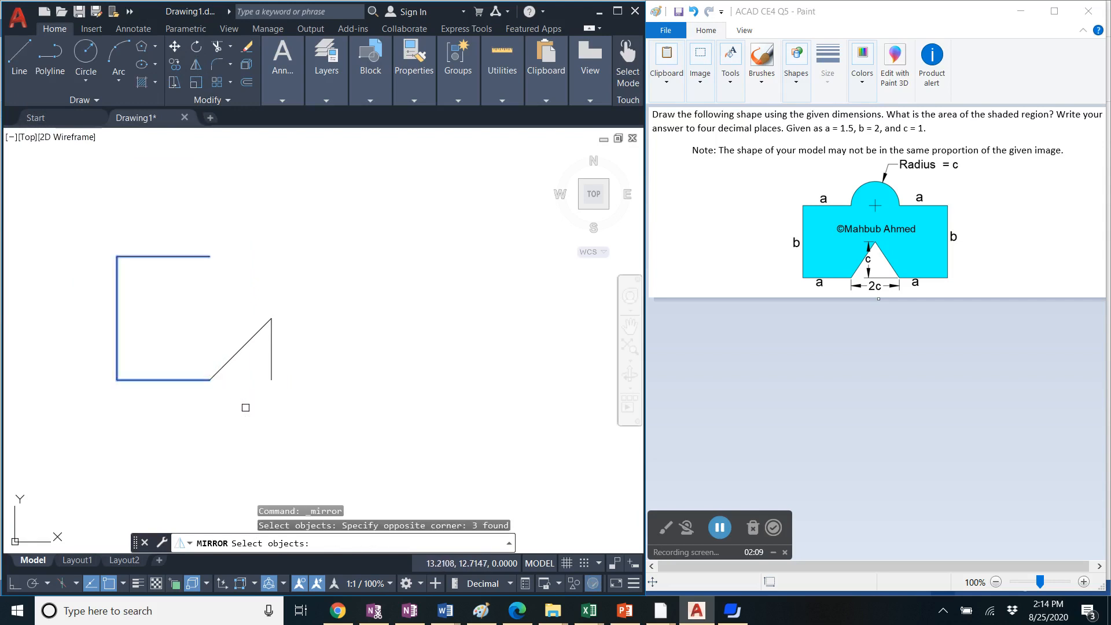
pyautogui.click(232, 356)
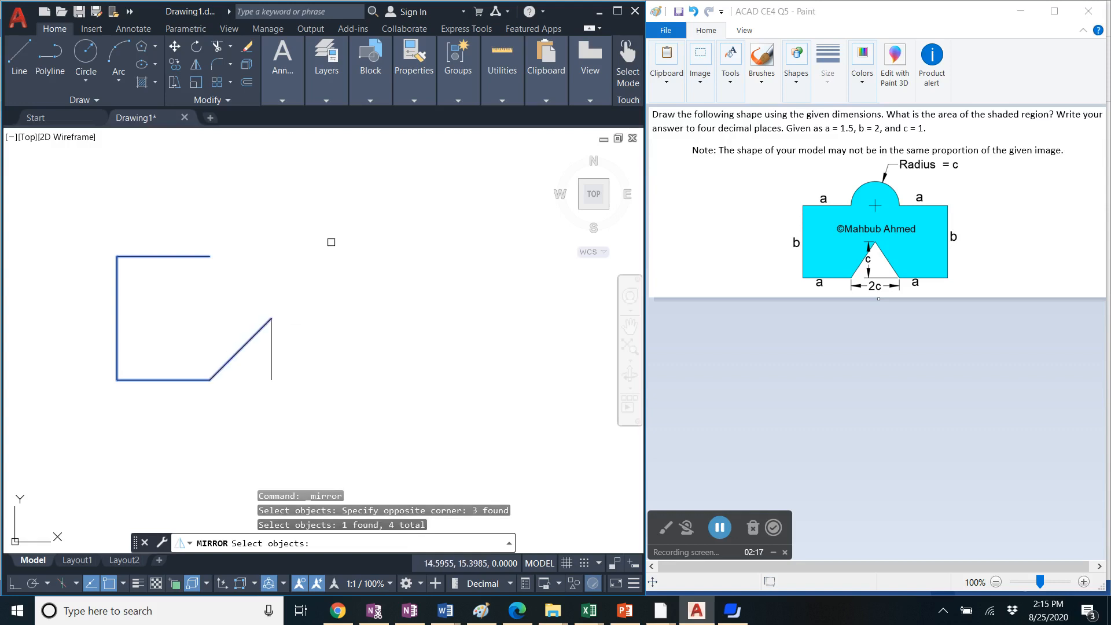
pyautogui.press('Return')
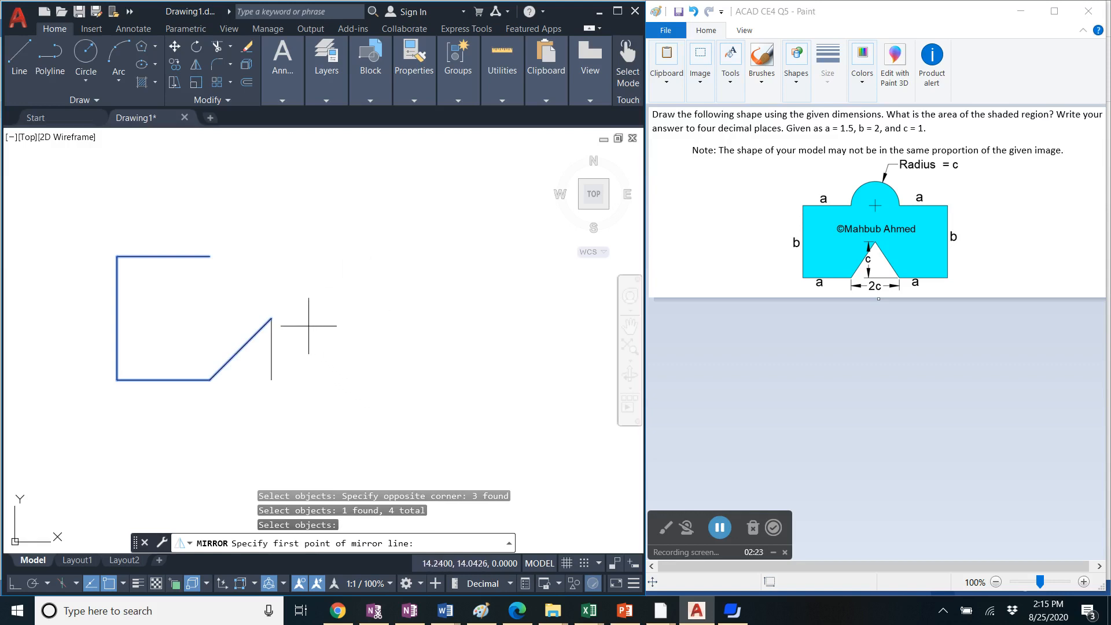
pyautogui.click(271, 317)
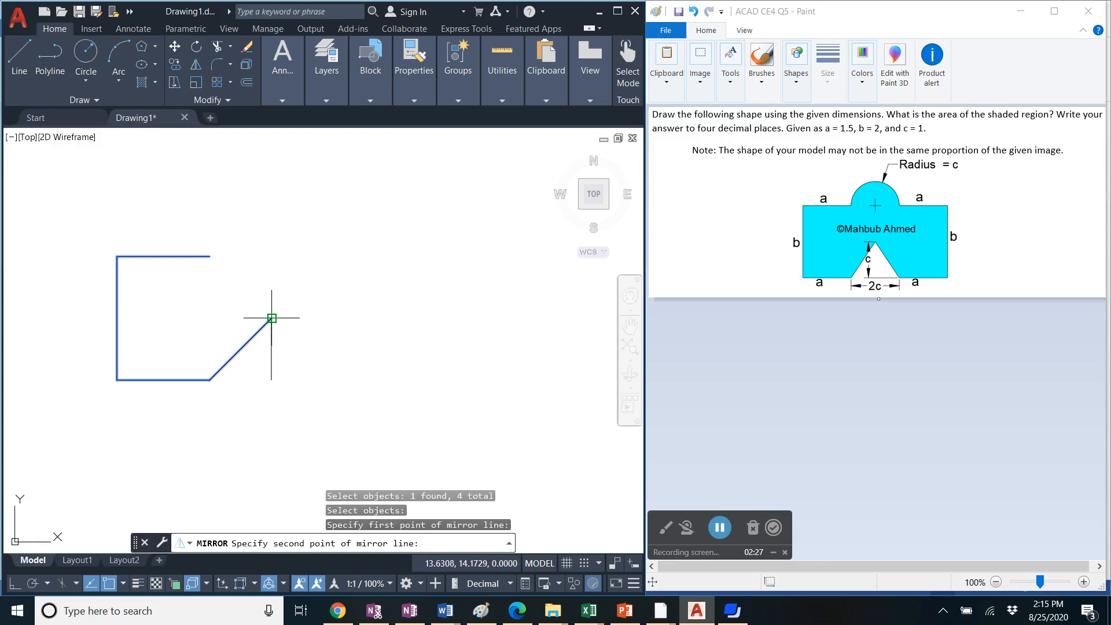
pyautogui.click(272, 380)
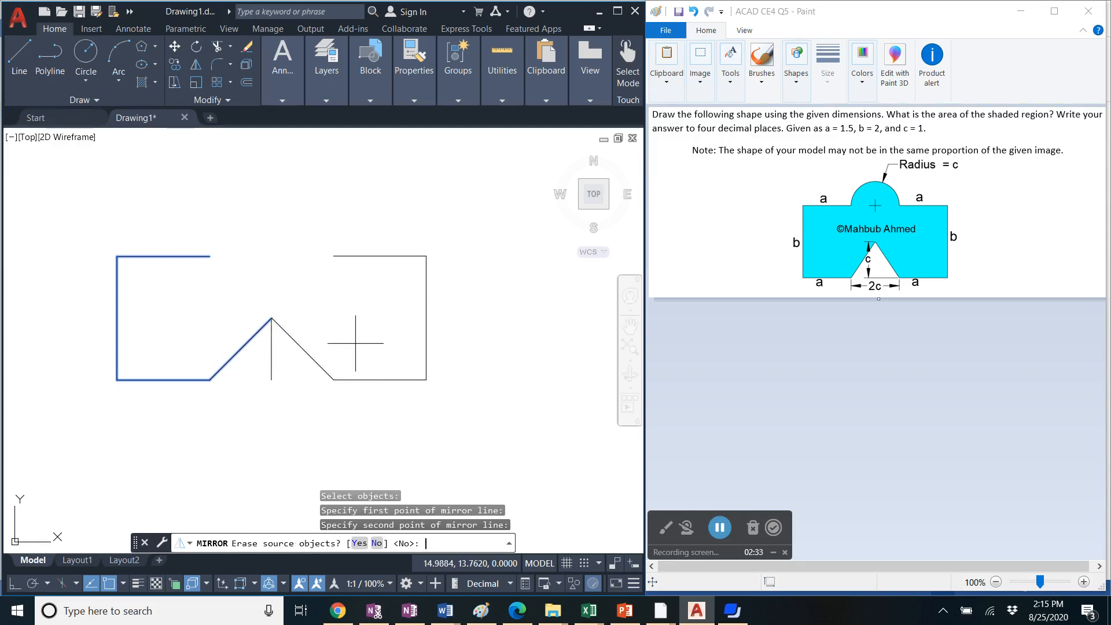
pyautogui.press('Return')
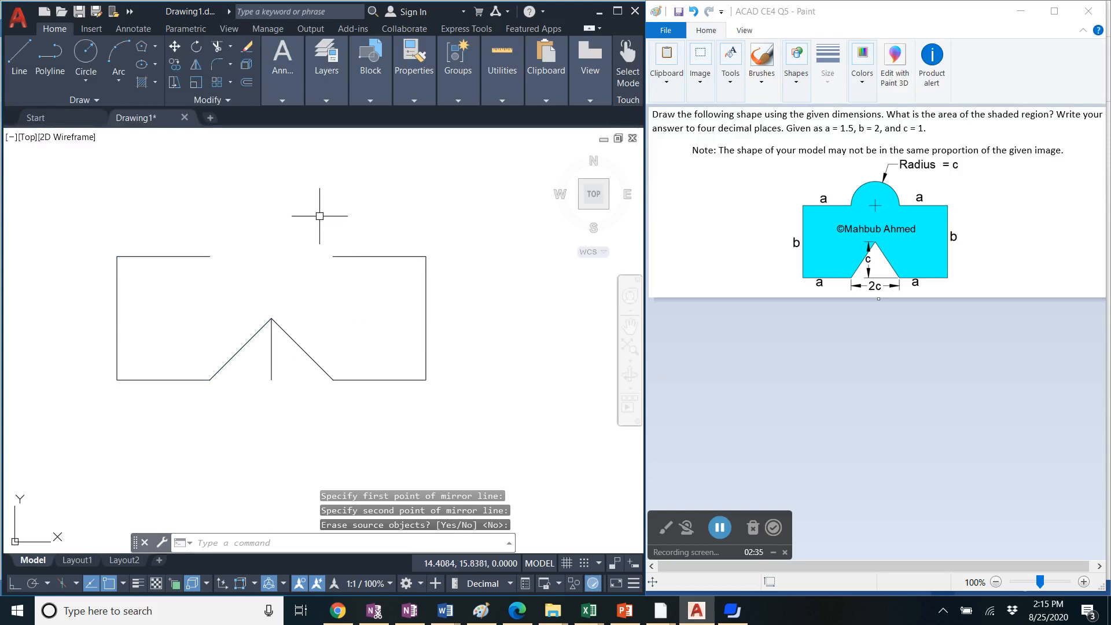
pyautogui.click(272, 349)
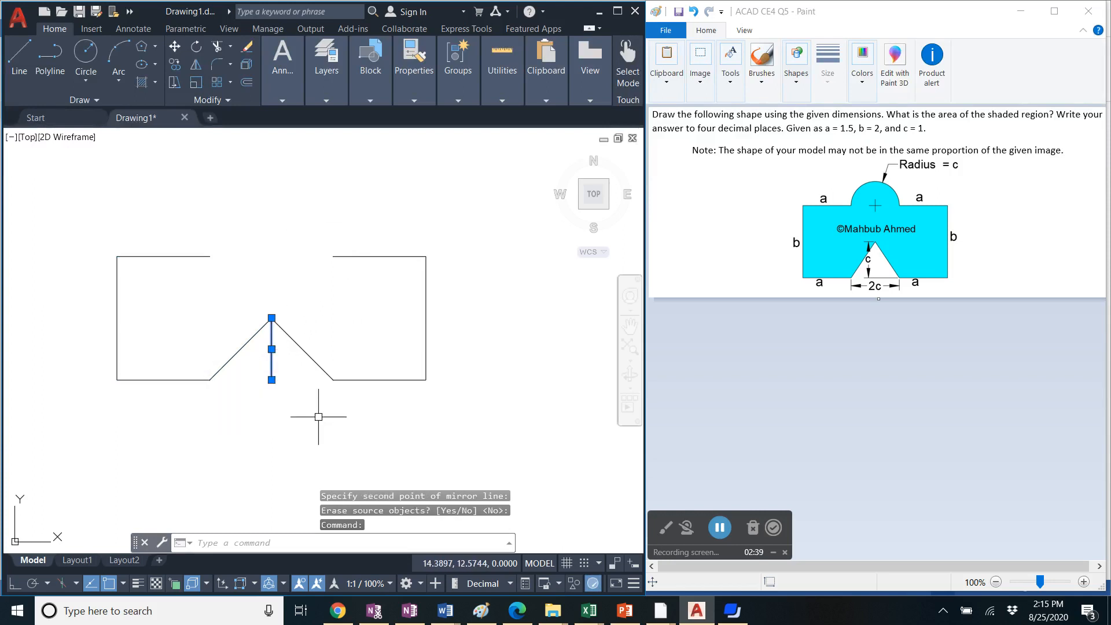
pyautogui.press('Delete')
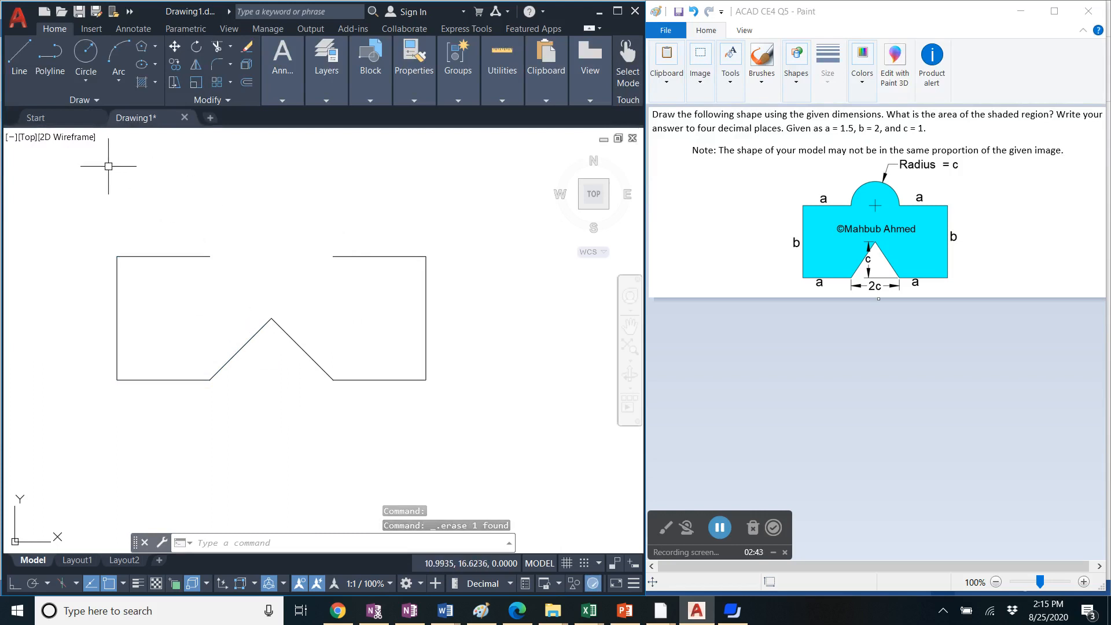
# Draw a line closing the gap between the two upper edge segments
pyautogui.click(20, 61)
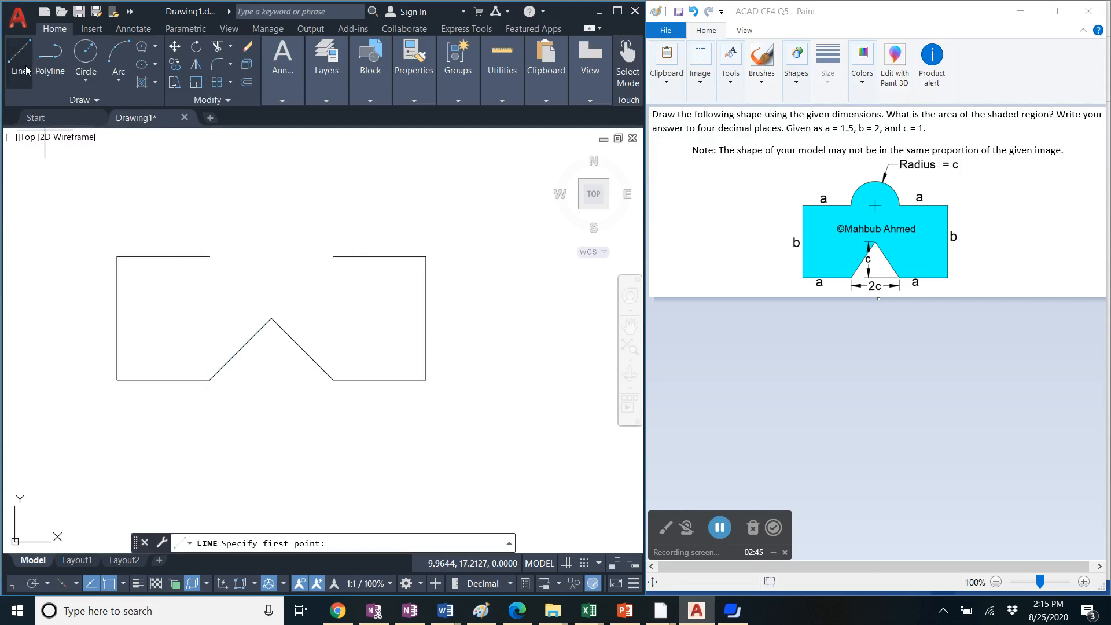
pyautogui.click(209, 256)
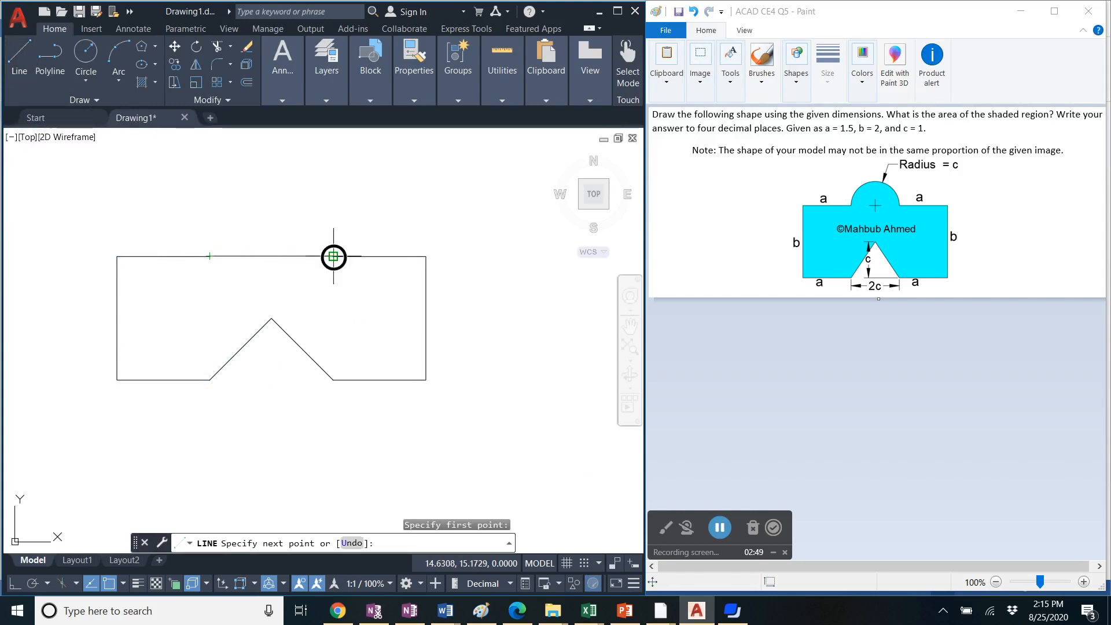
pyautogui.rightClick(385, 206)
pyautogui.click(415, 227)
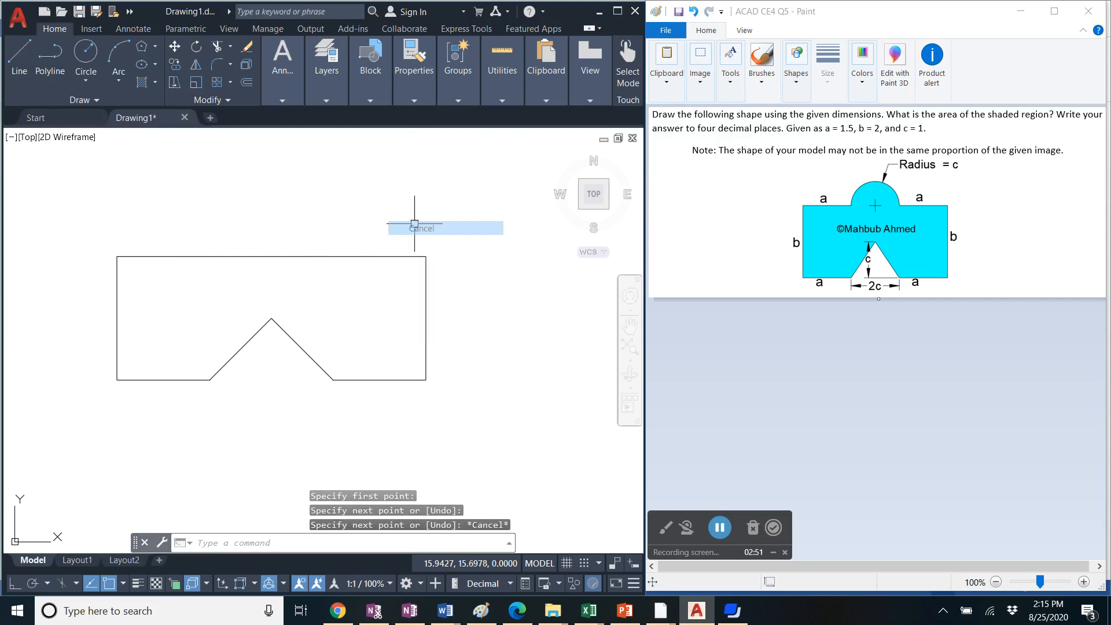
# Draw a circle of radius 1 centred on the midpoint of the closing line in the upper edge
pyautogui.click(88, 84)
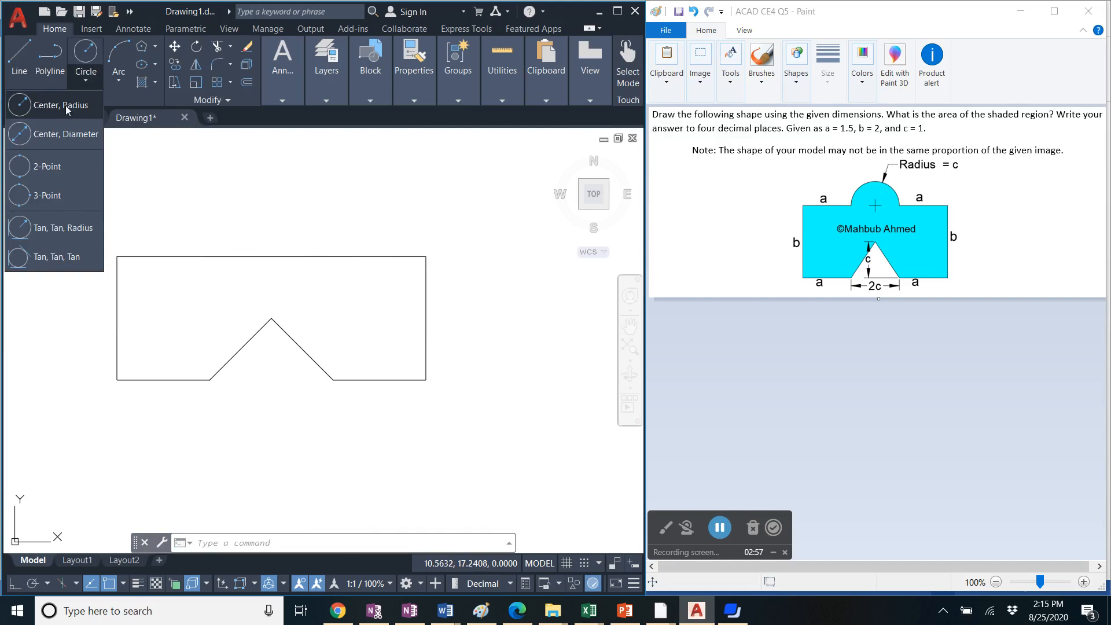
pyautogui.click(65, 105)
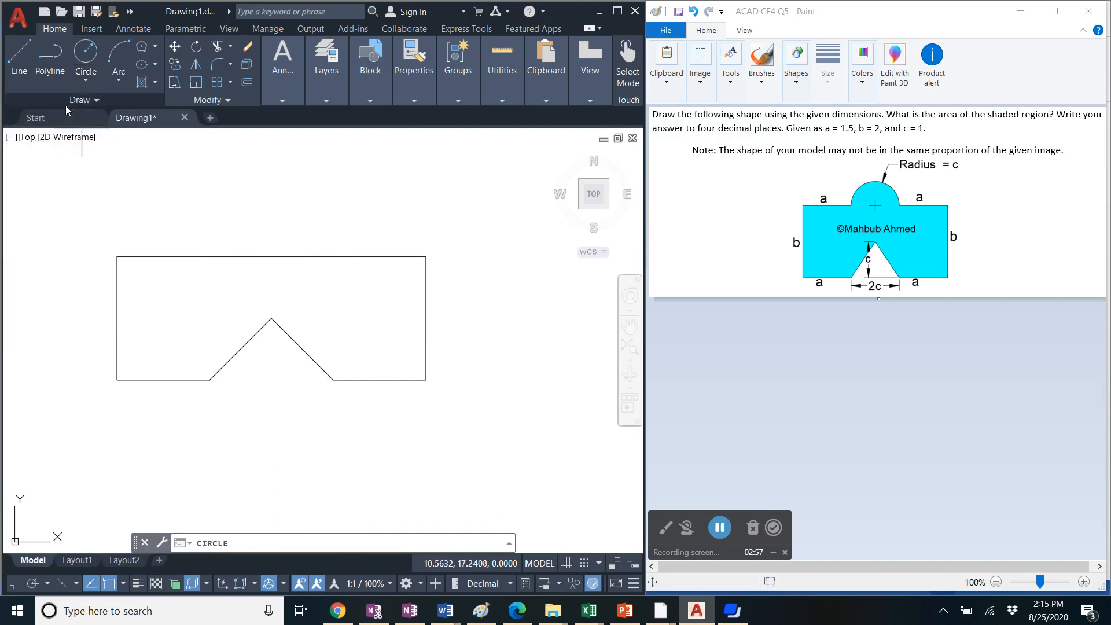
pyautogui.click(272, 256)
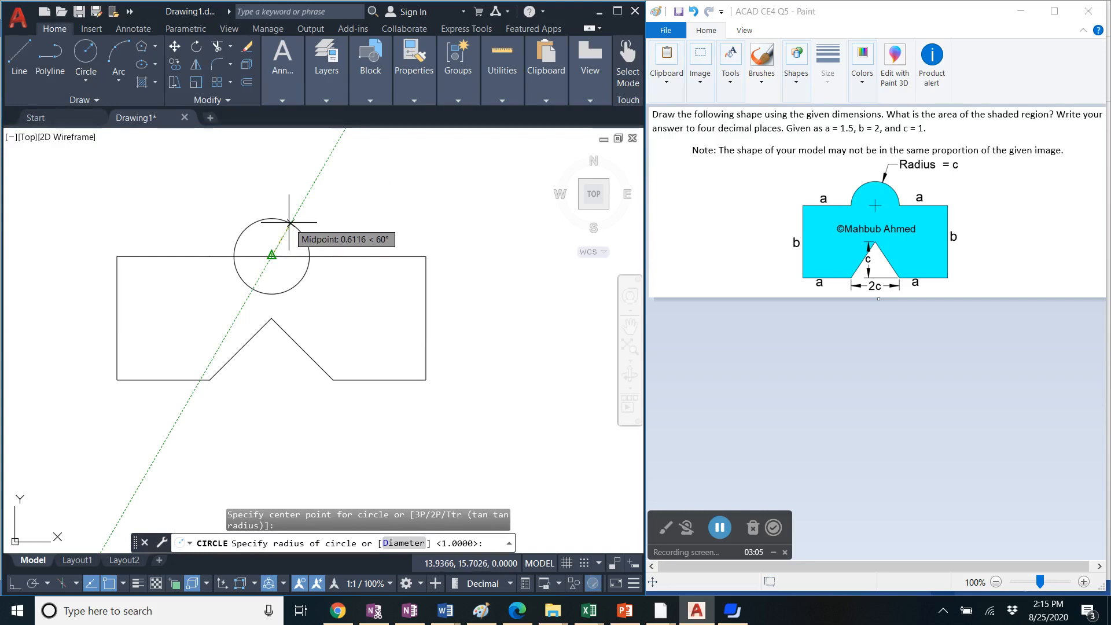
pyautogui.write('1')
pyautogui.press('Return')
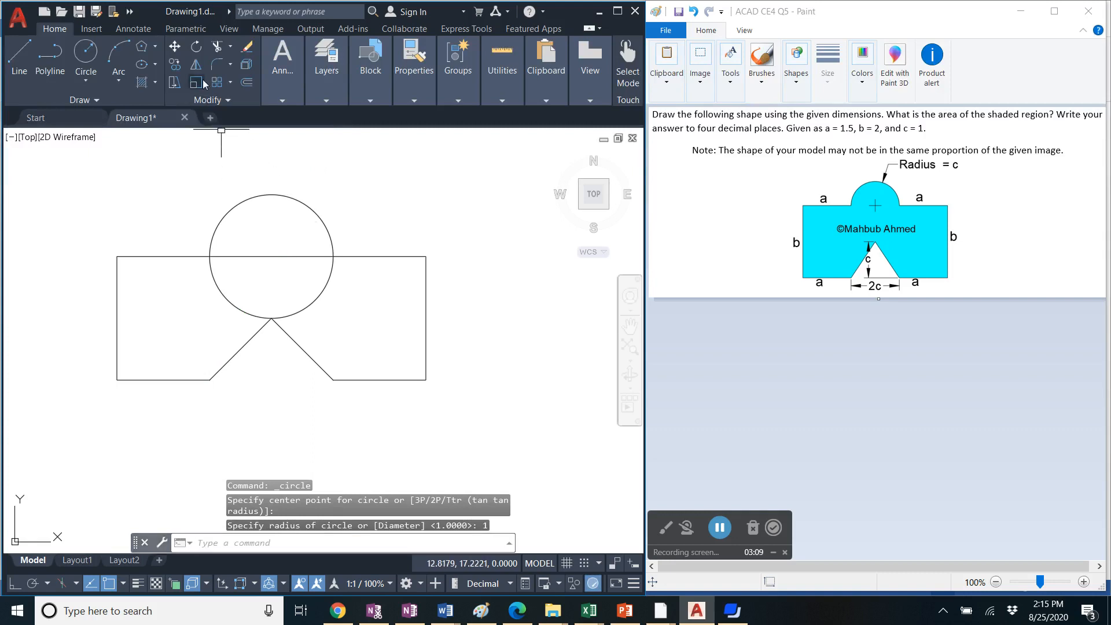
# Trim away the circle's lower half and the upper edge segment inside it, leaving a semicircular arch
pyautogui.click(218, 47)
pyautogui.click(331, 275)
pyautogui.click(221, 292)
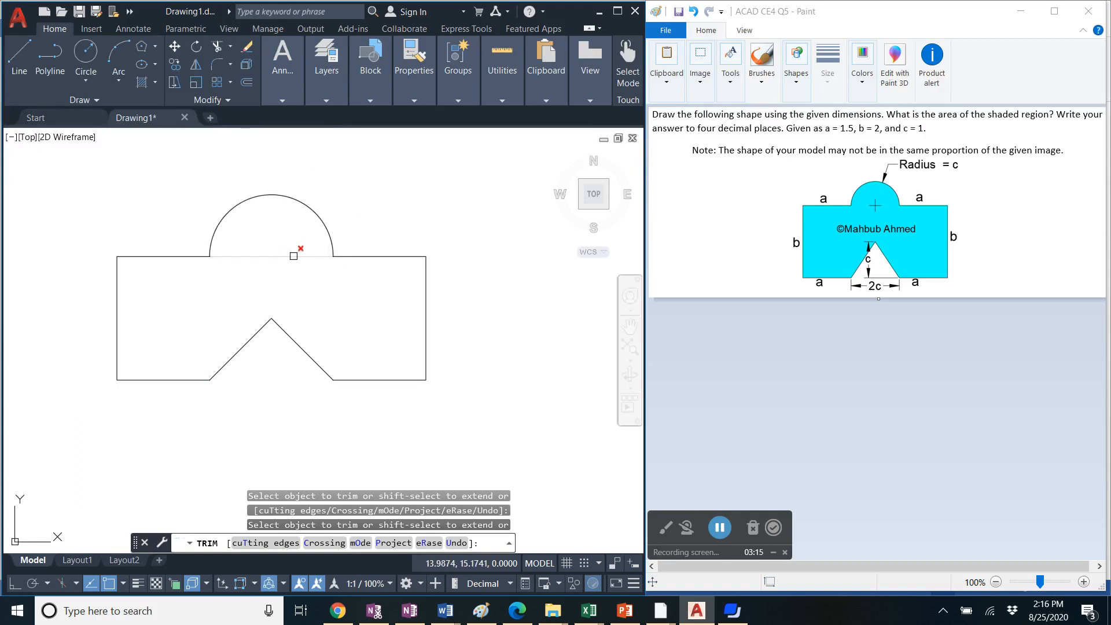
pyautogui.click(293, 256)
pyautogui.rightClick(407, 189)
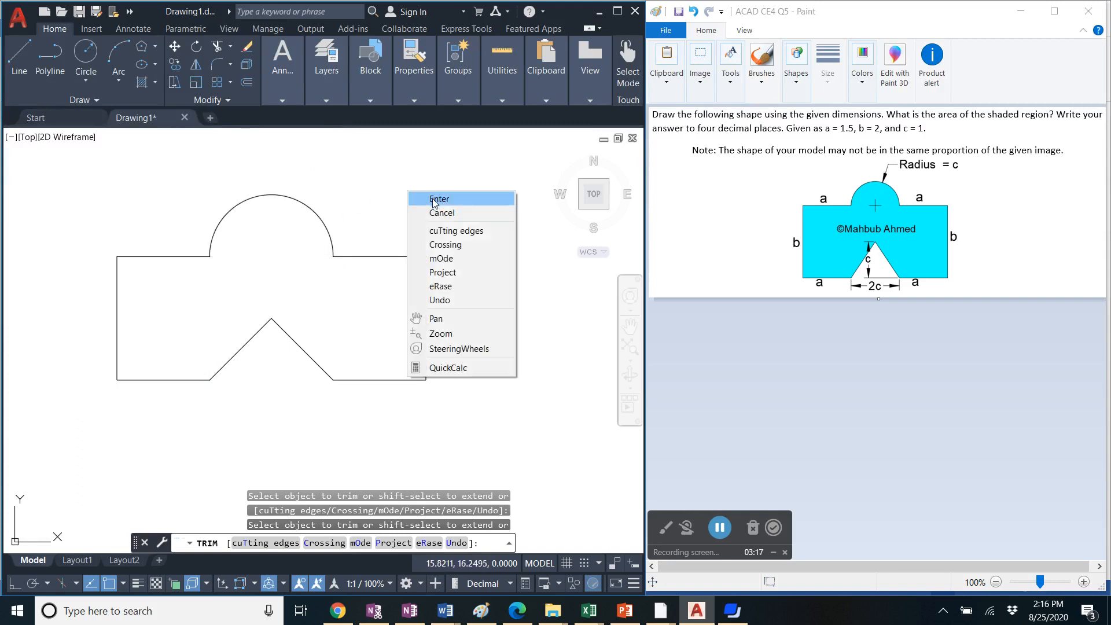
pyautogui.click(443, 213)
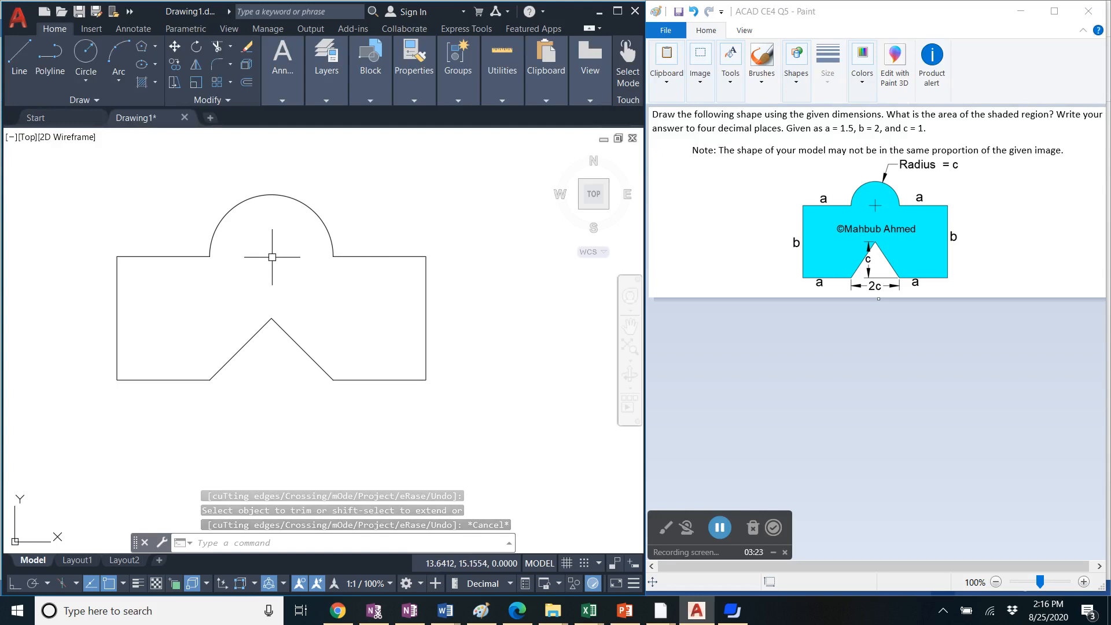
# Fill the closed outline with a solid cyan hatch, keeping the predefined SOLID pattern in the hatch settings
pyautogui.click(141, 83)
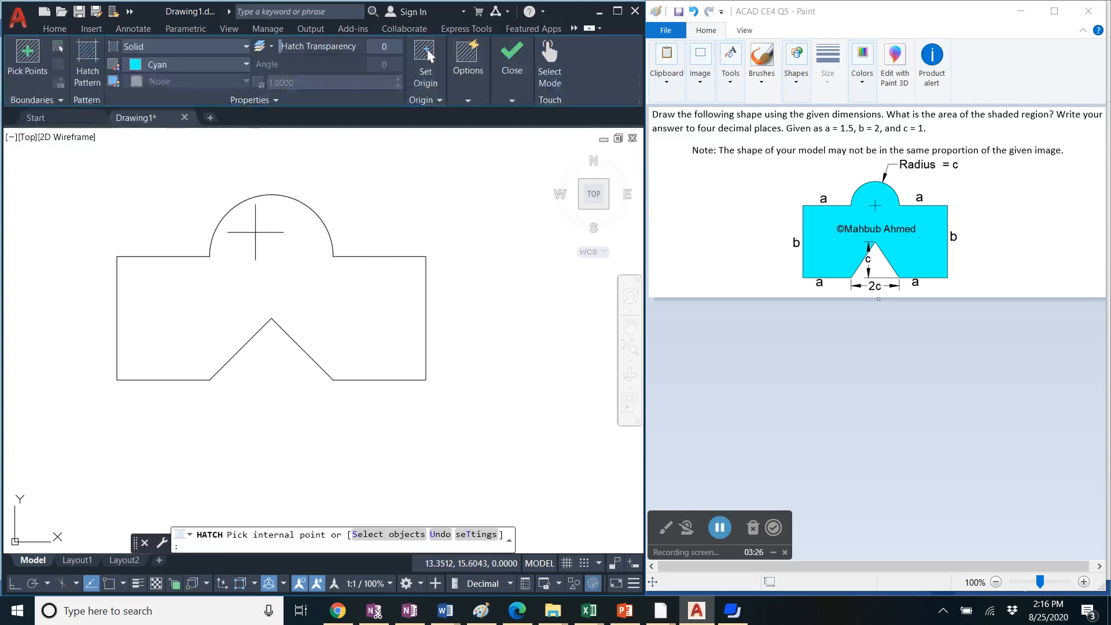
pyautogui.click(266, 261)
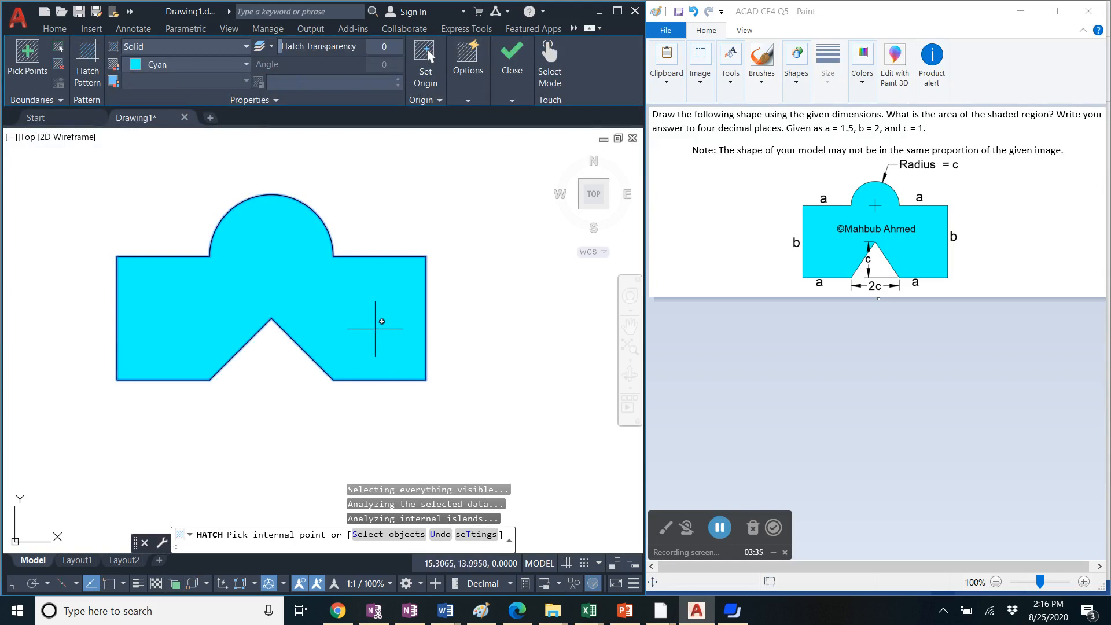
pyautogui.click(474, 535)
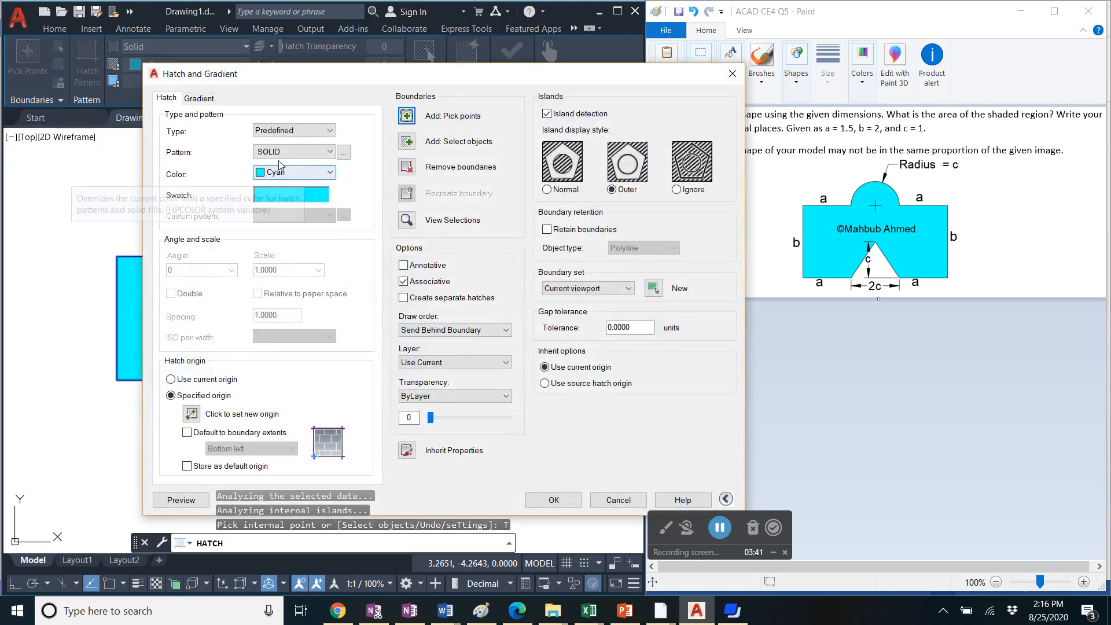
pyautogui.click(307, 153)
pyautogui.scroll(1, 327, 231)
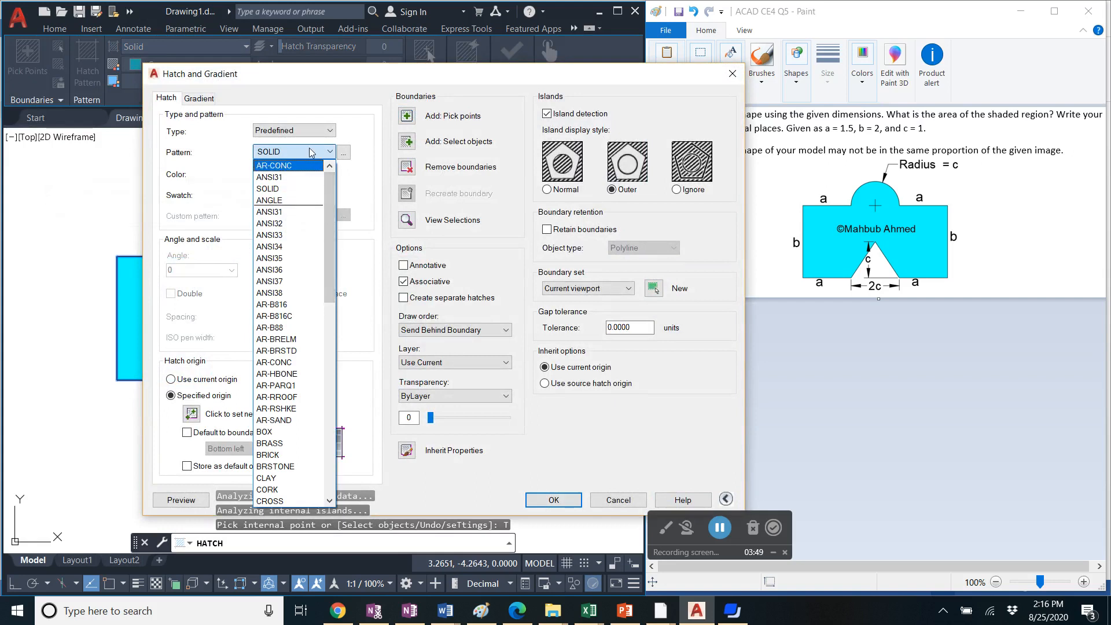
pyautogui.click(343, 139)
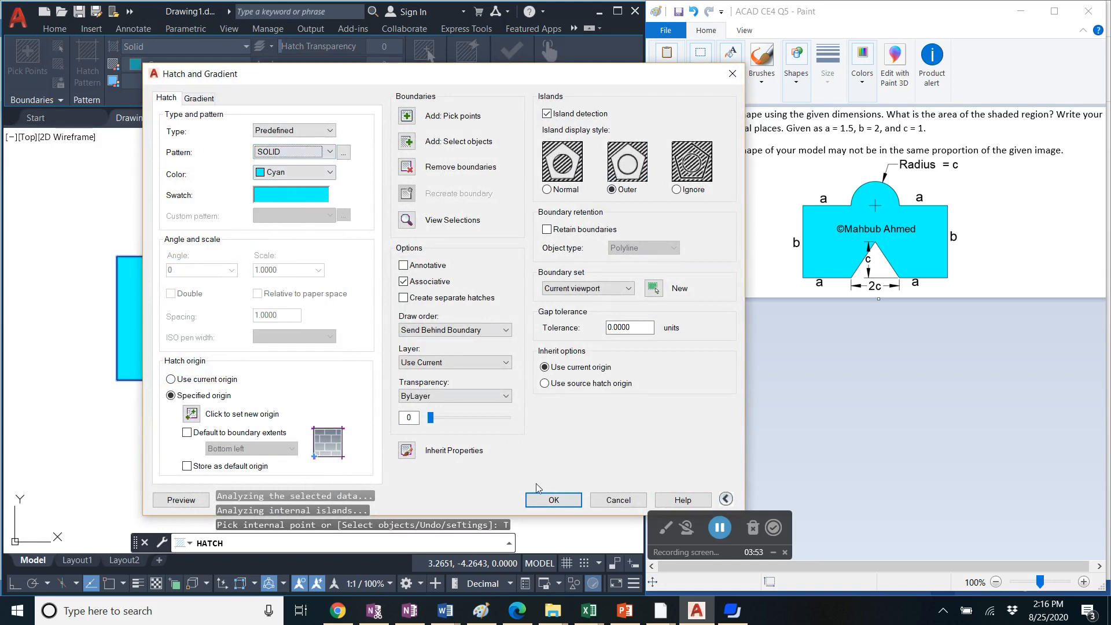
pyautogui.click(553, 500)
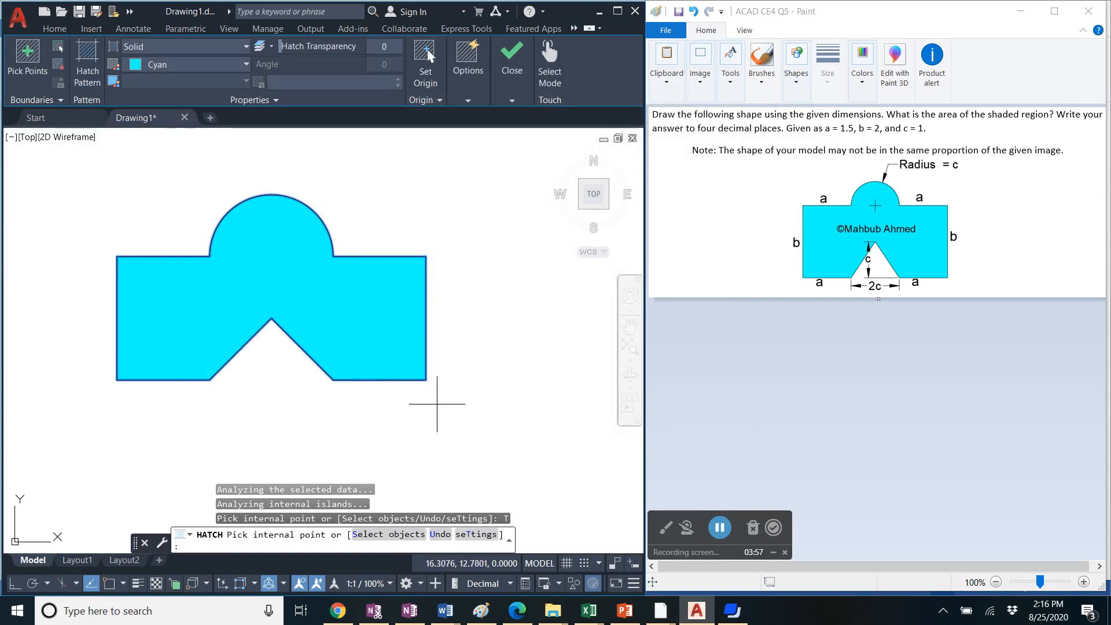
pyautogui.press('Return')
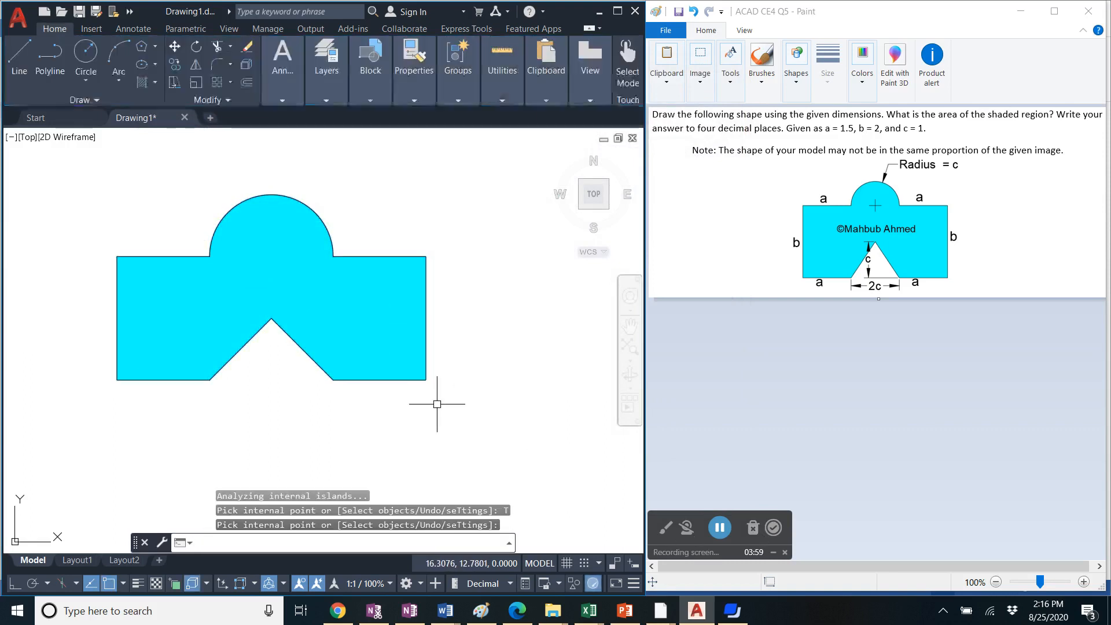
# Open the hatch's properties and read its area under the geometry values
pyautogui.click(303, 297)
pyautogui.rightClick(303, 298)
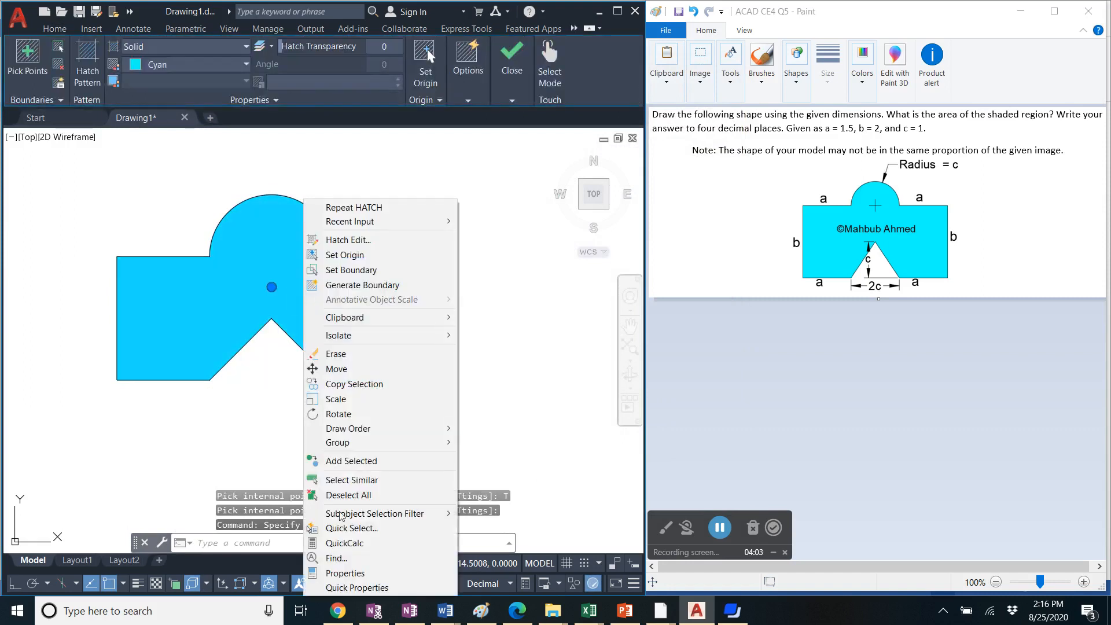
pyautogui.click(336, 574)
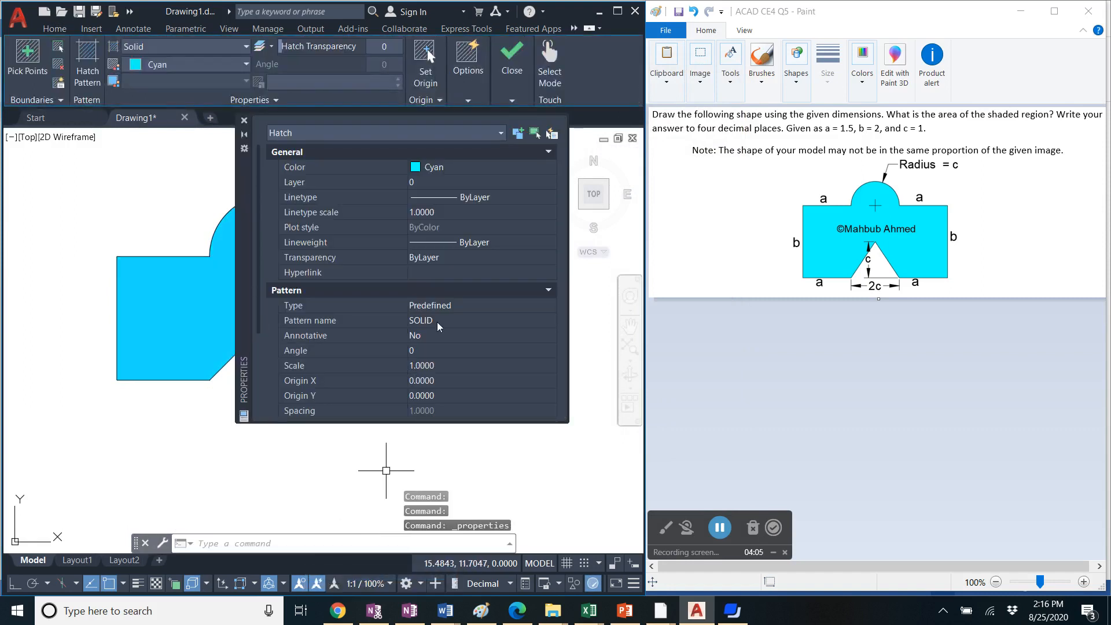
pyautogui.scroll(-3, 437, 323)
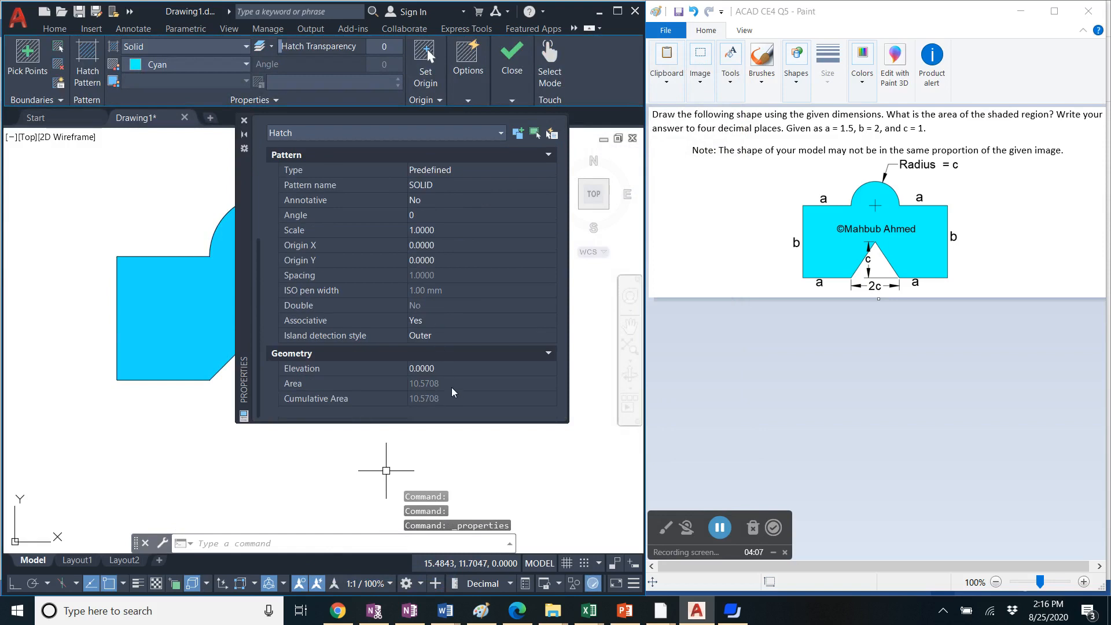